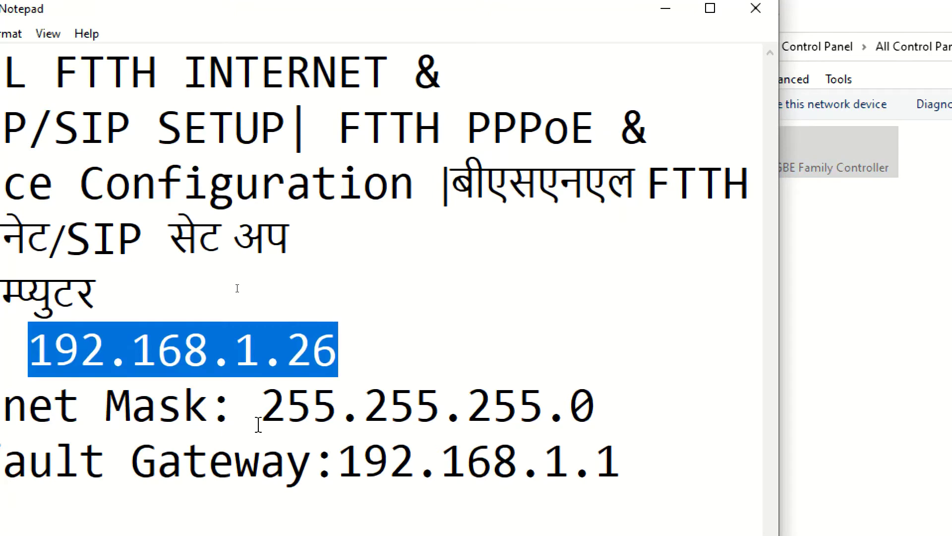
Step: Check the noted subnet mask 255.255.255.0 and gateway 192.168.1.1, then bring up Network Connections
left_click_drag(262, 416, 665, 390)
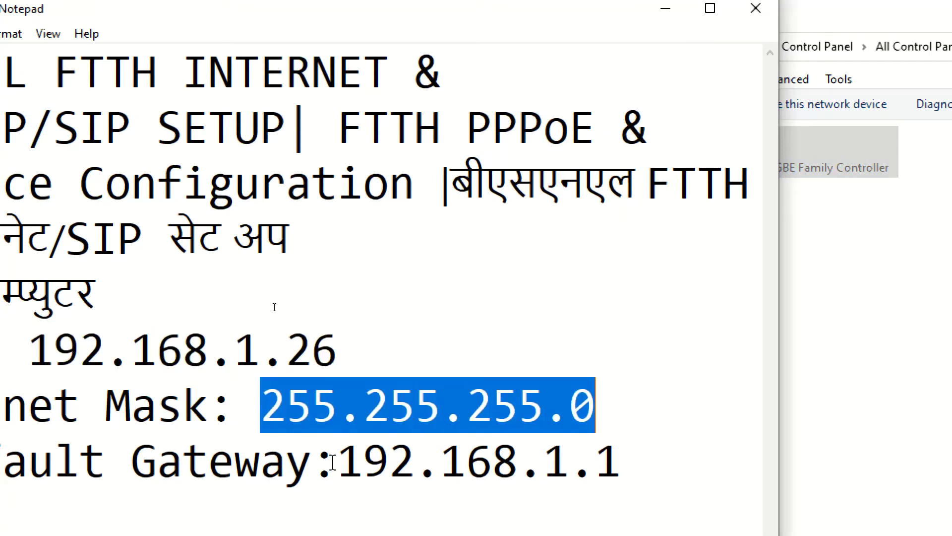
left_click_drag(333, 461, 642, 450)
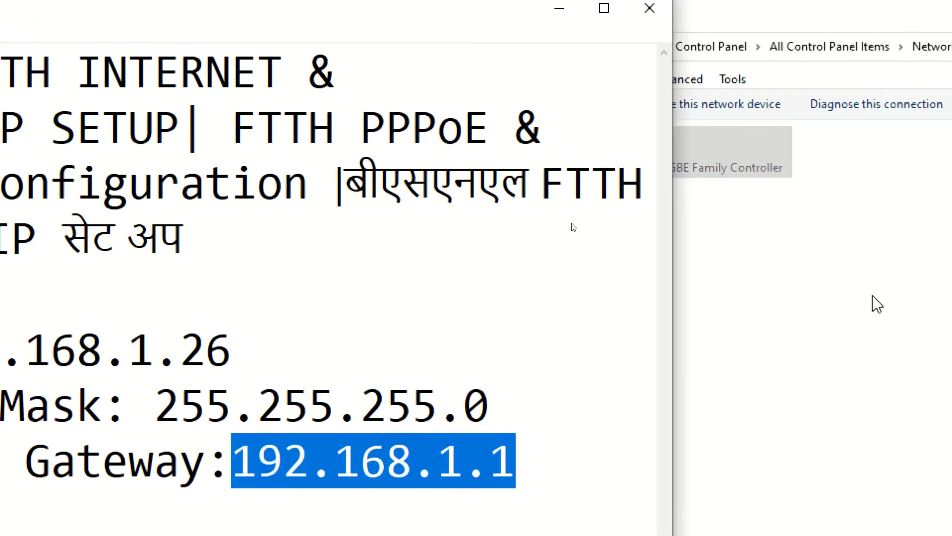
left_click(876, 304)
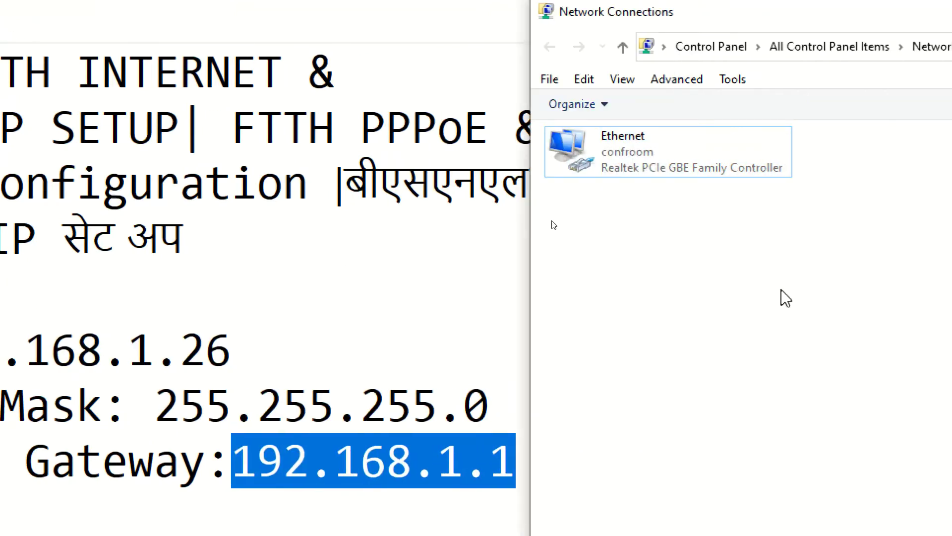
Step: Open the Ethernet adapter's Internet Protocol Version 4 (TCP/IPv4) properties
right_click(582, 153)
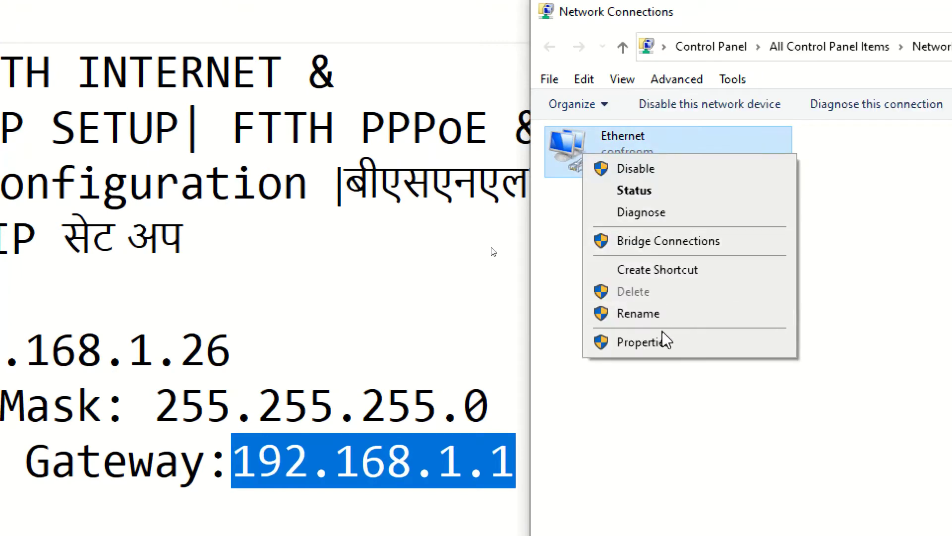
left_click(654, 348)
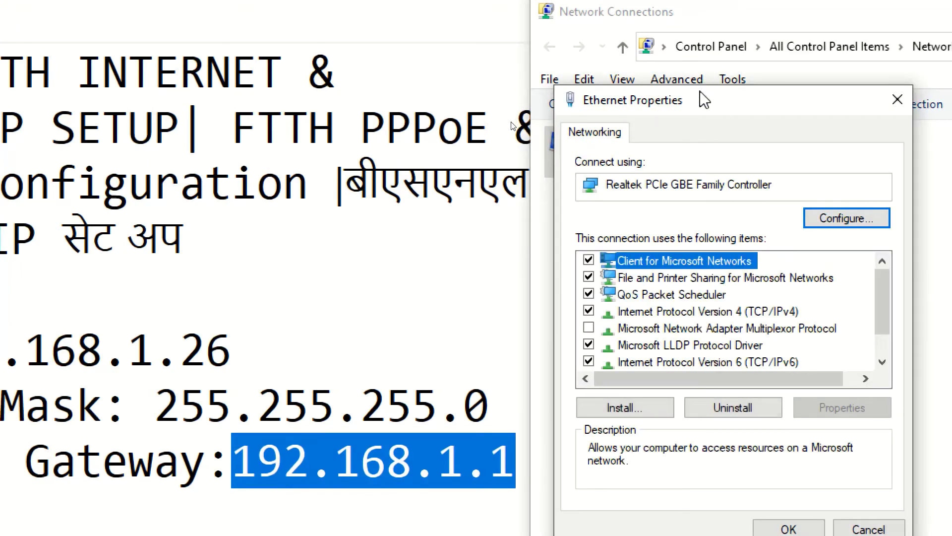
left_click_drag(704, 101, 607, 36)
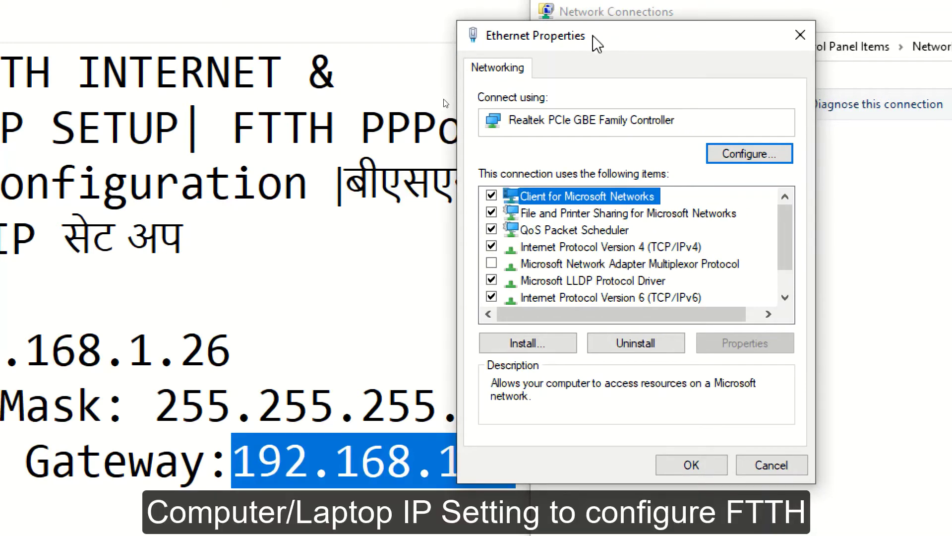
left_click(584, 250)
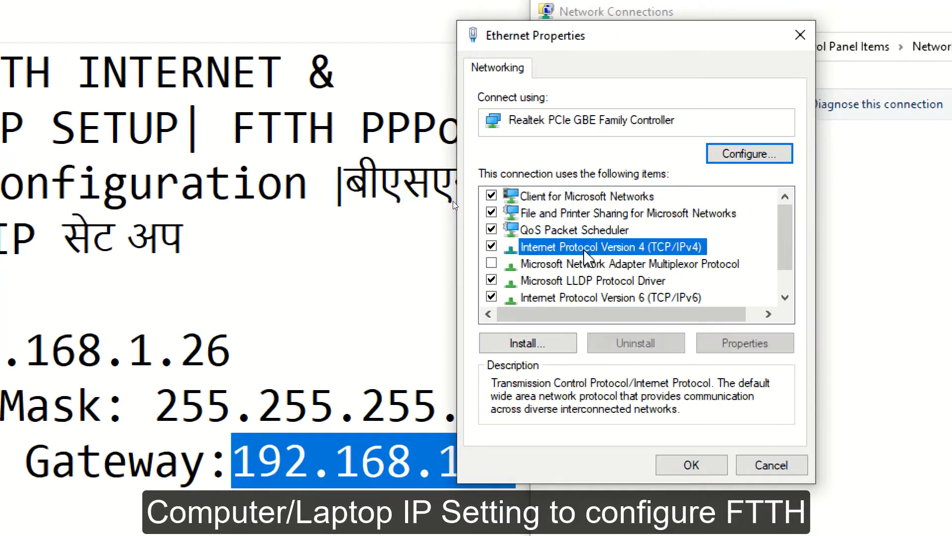
left_click(741, 346)
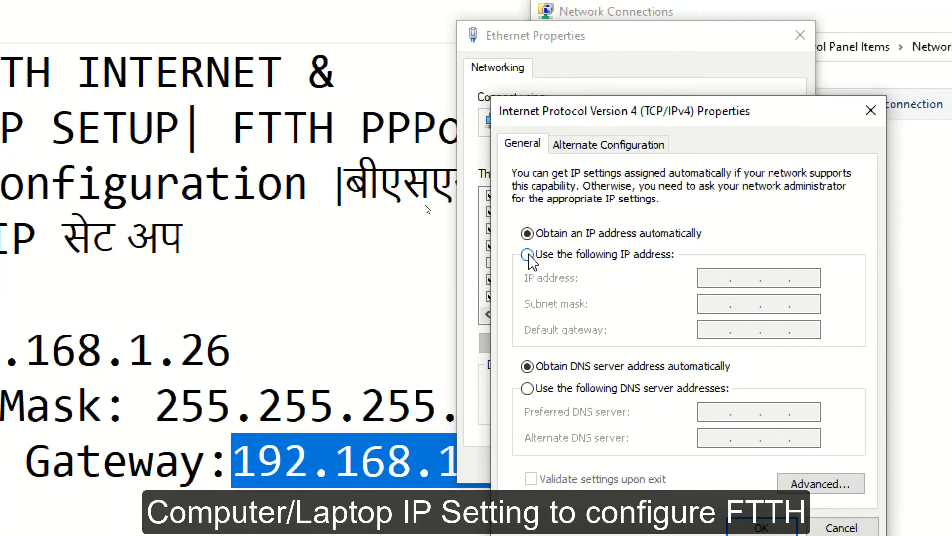
Step: Set static IP 192.168.1.26, mask 255.255.255.0, gateway 192.168.1.1, and close the dialogs
left_click(527, 254)
left_click(704, 276)
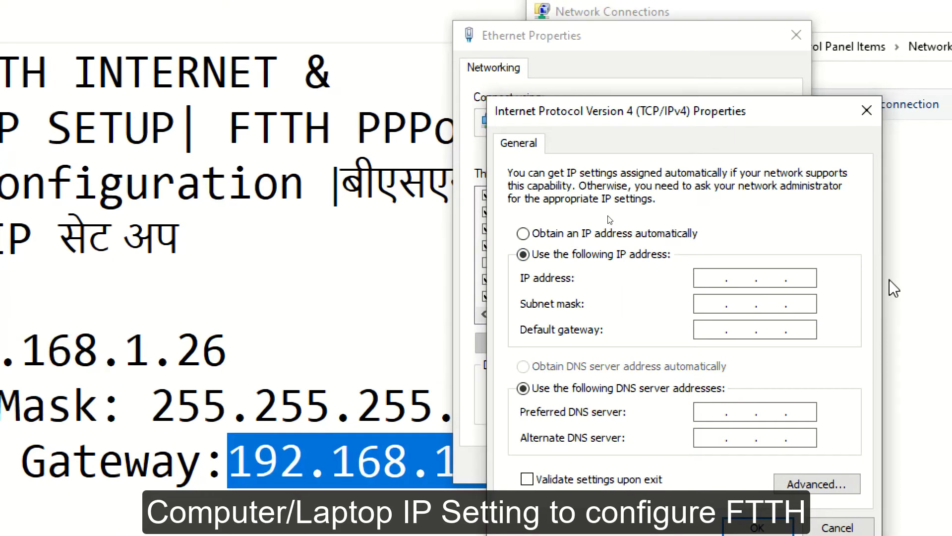
type("192.168.")
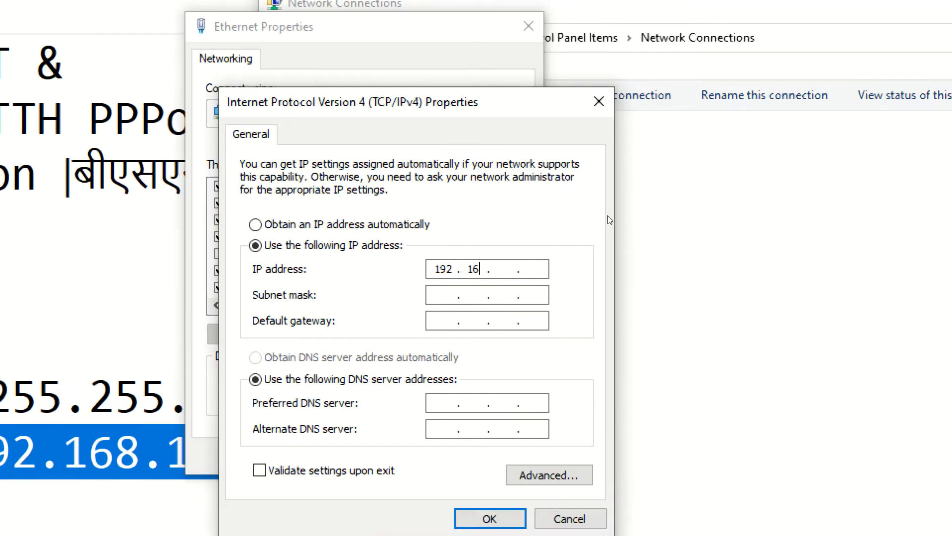
type("1.26")
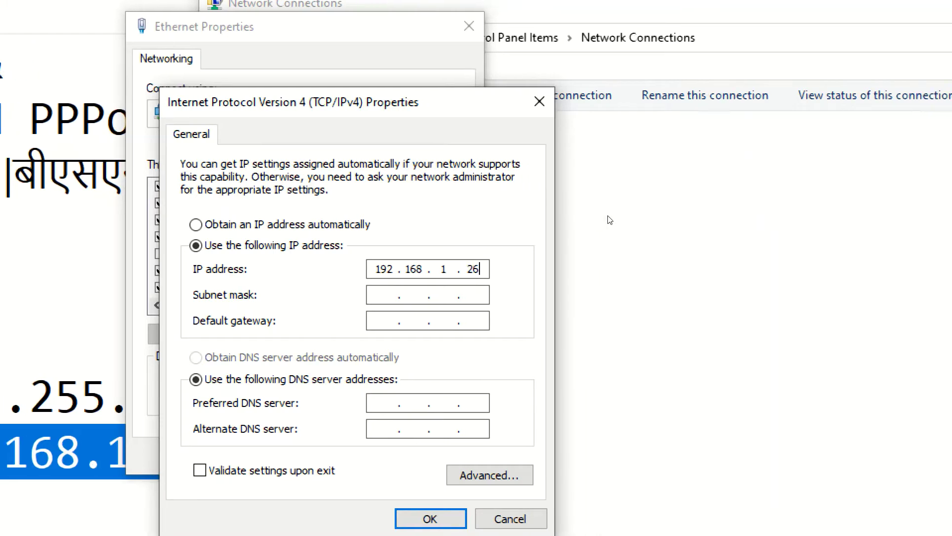
key("Tab")
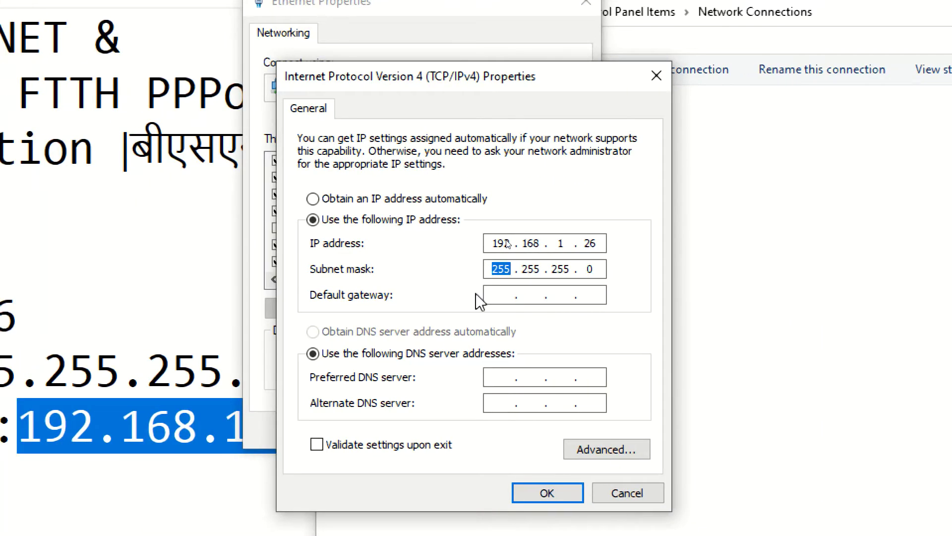
left_click(198, 425)
left_click(595, 318)
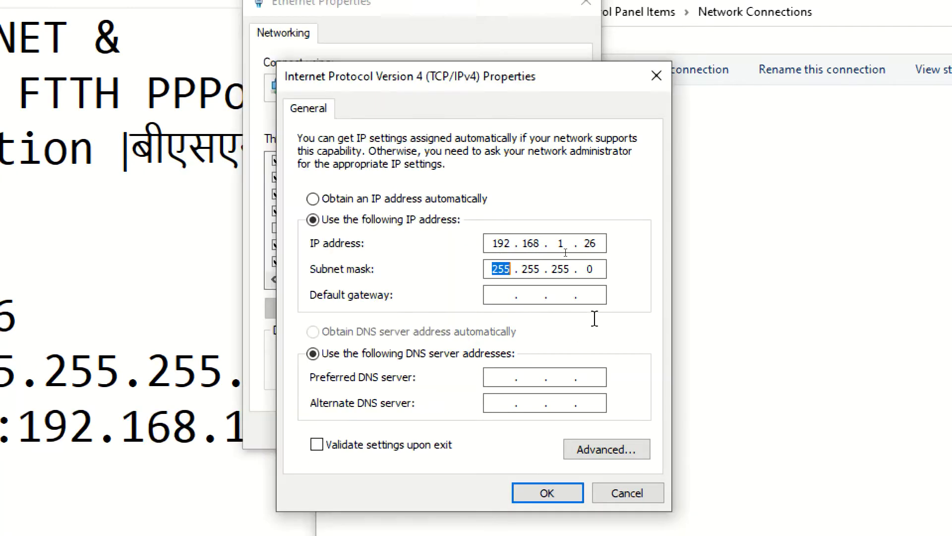
left_click(493, 298)
type("192 . 168 . 1 ")
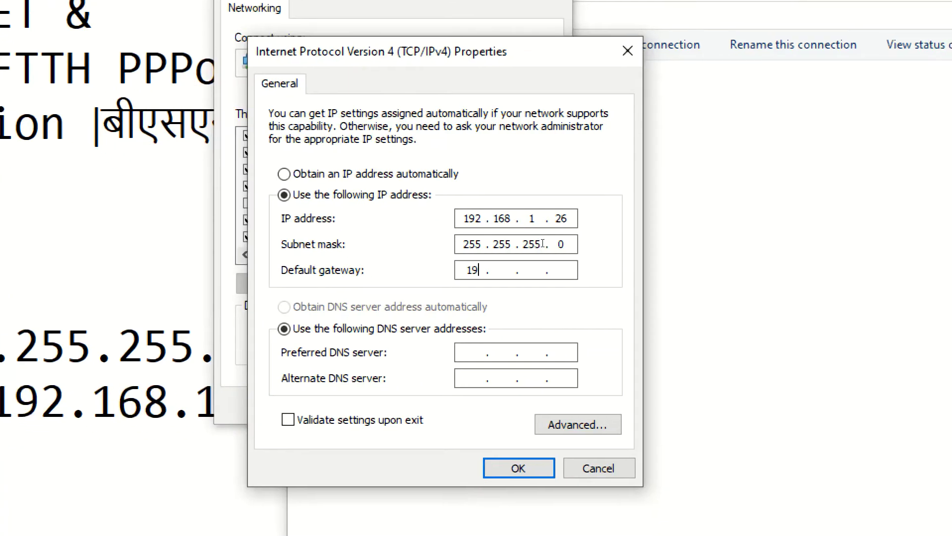
type(". 1")
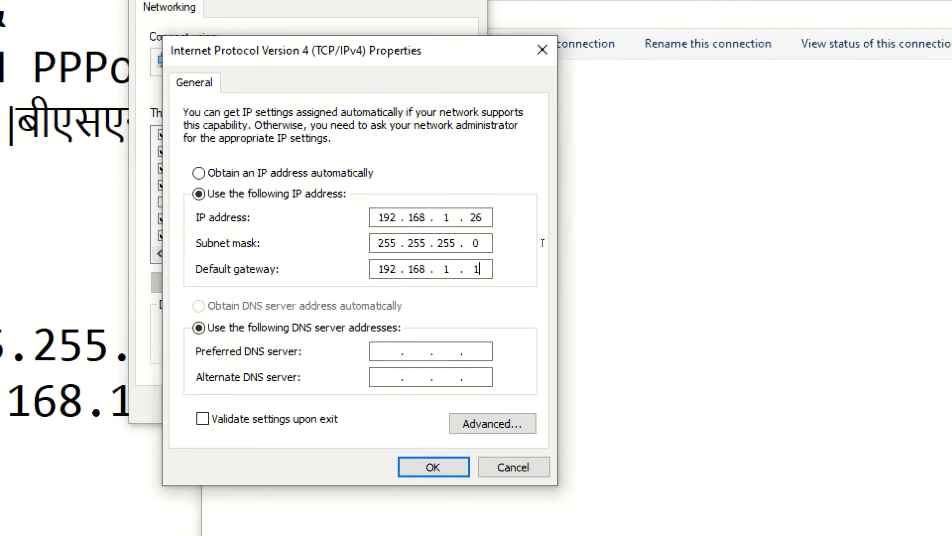
left_click(441, 477)
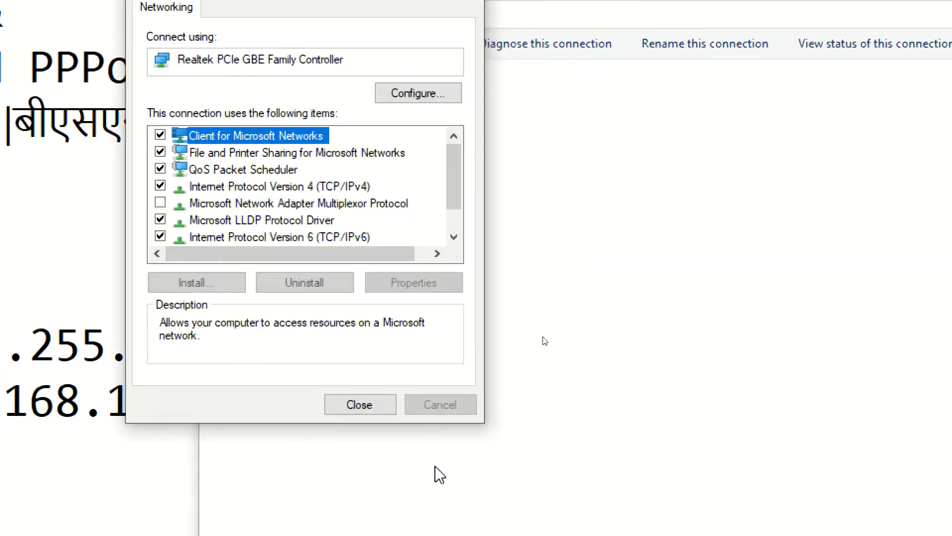
left_click(354, 404)
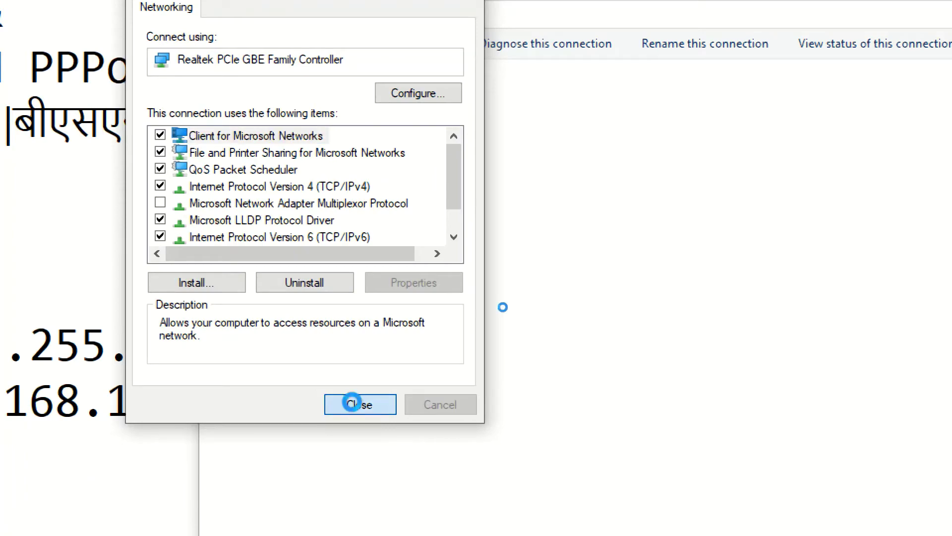
left_click(118, 128)
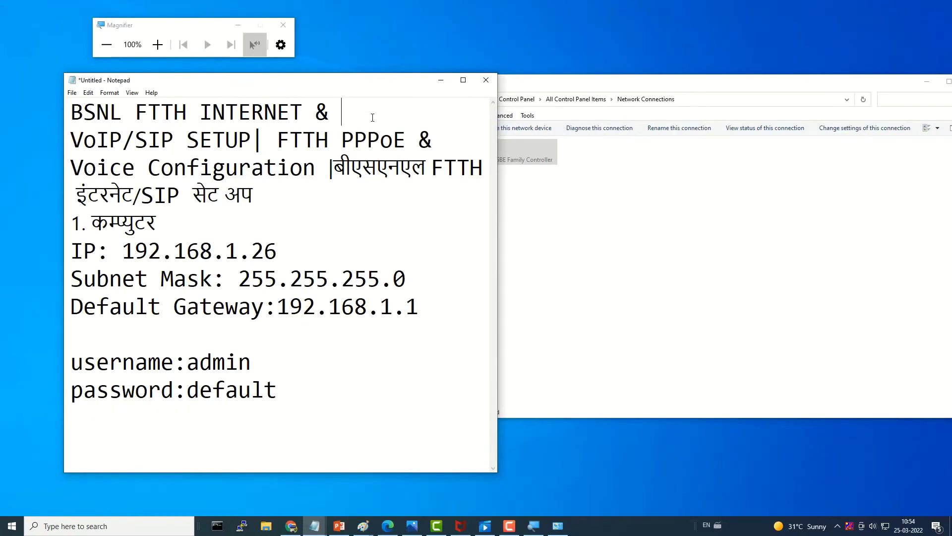
Step: Load 192.168.1.1 in Chrome to reach the ONT's web page
left_click(508, 524)
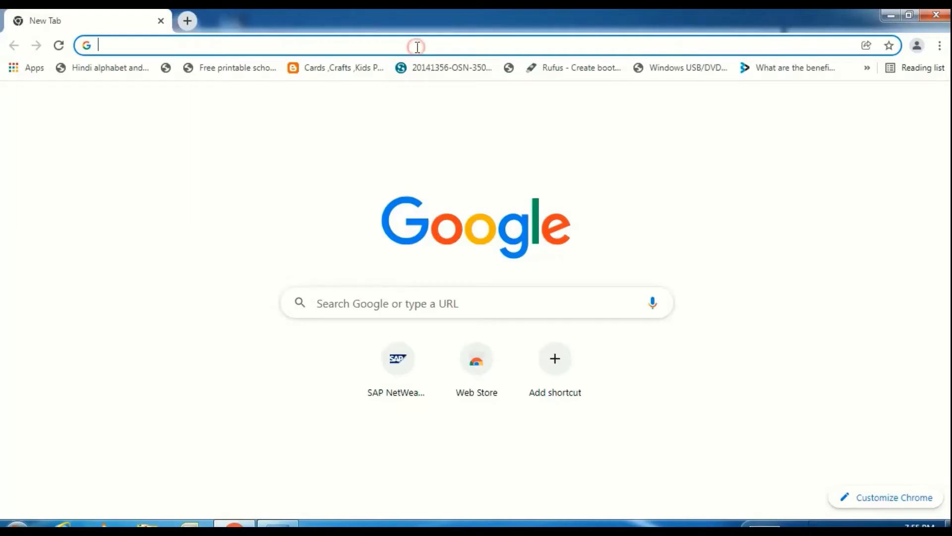
type("192")
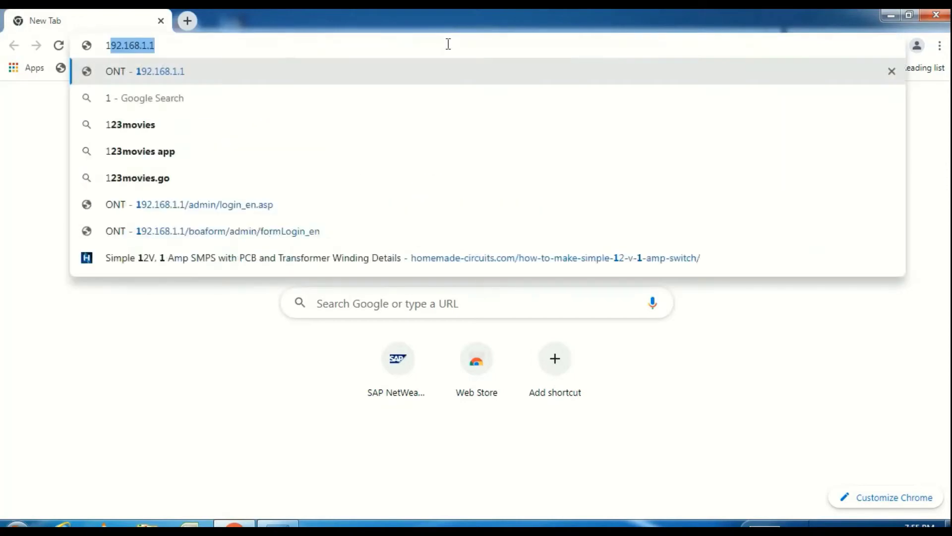
type(".1")
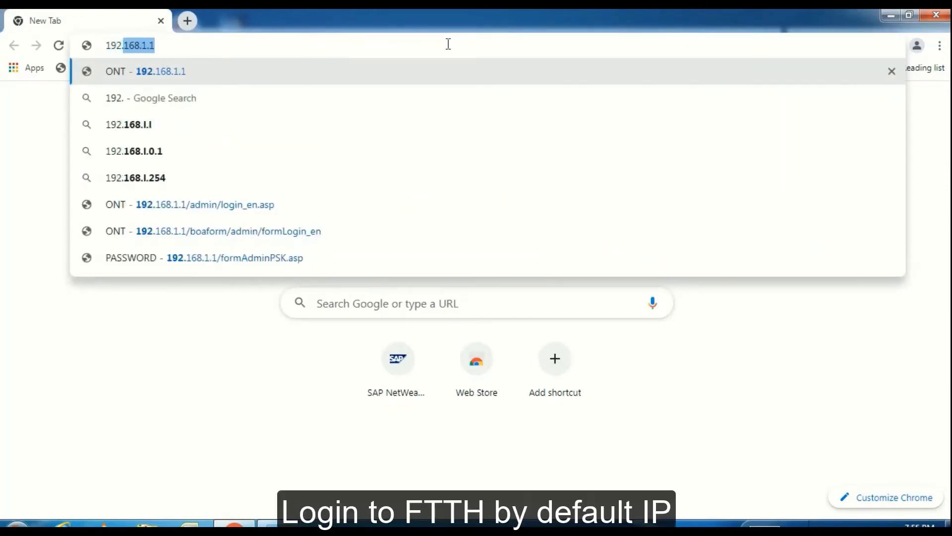
type("6")
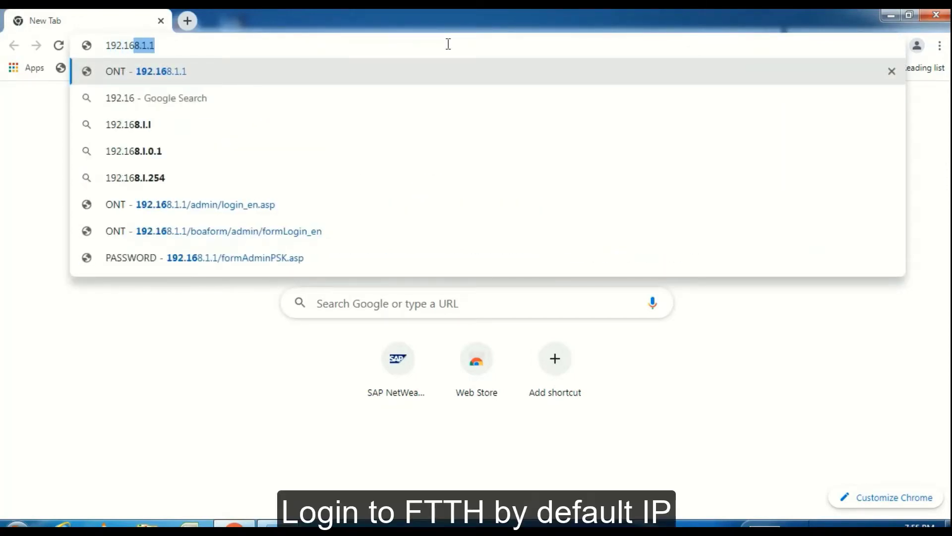
type("8.1")
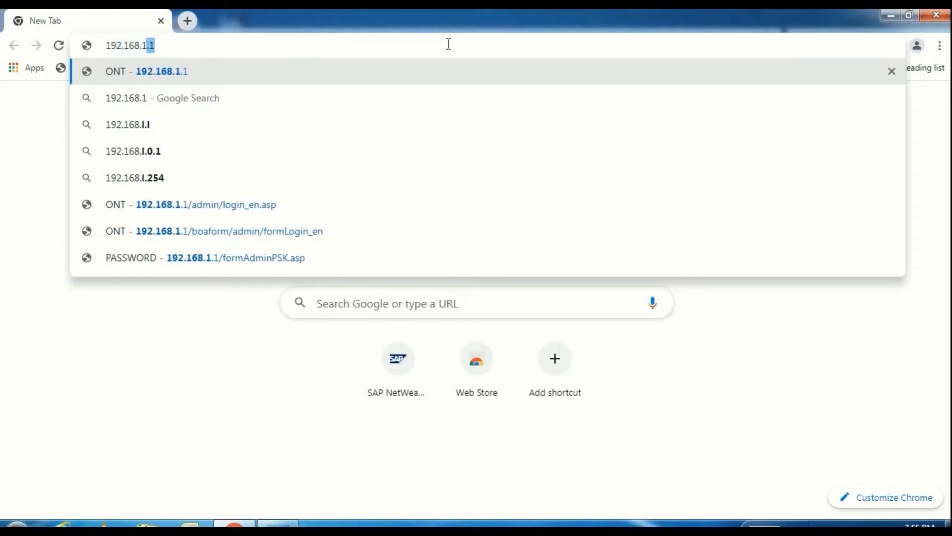
type(".1")
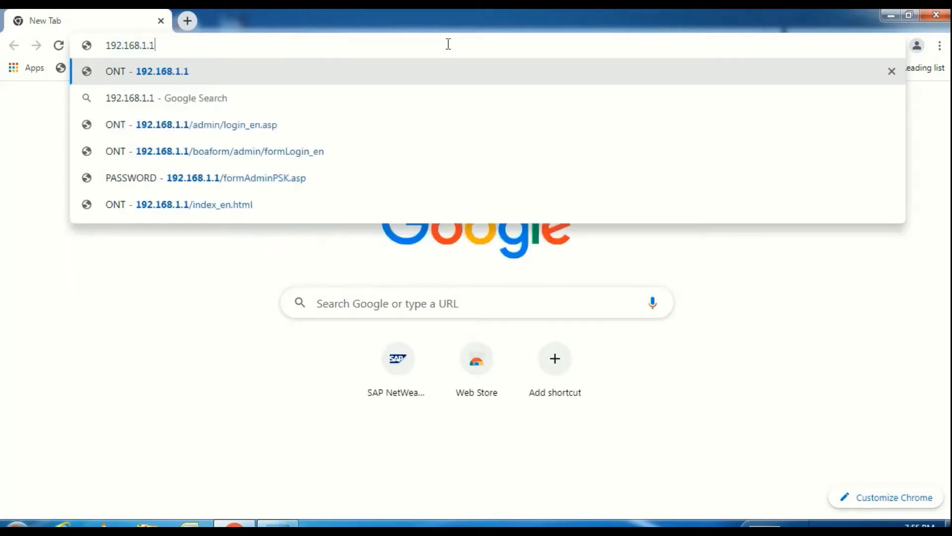
key("Return")
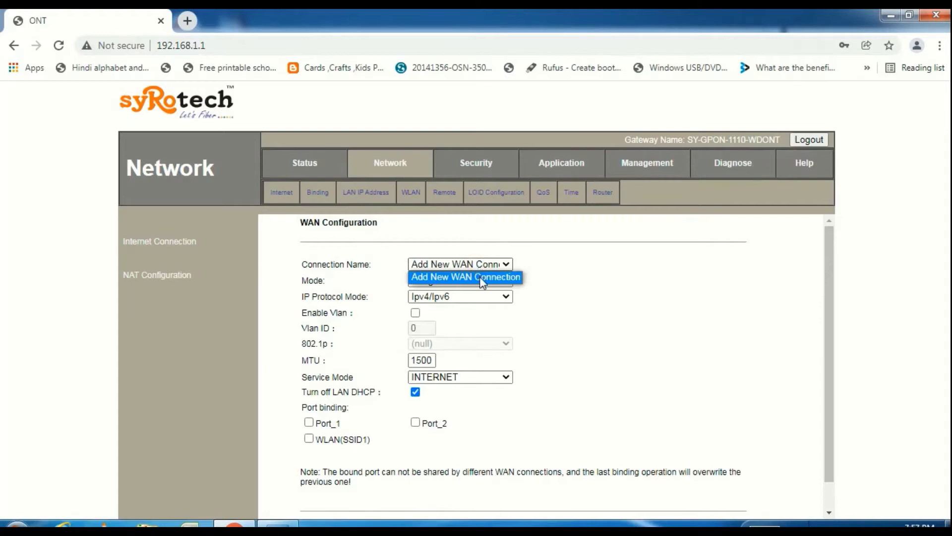
Step: Add a new WAN connection in Route mode with IP protocol Ipv4
left_click(482, 277)
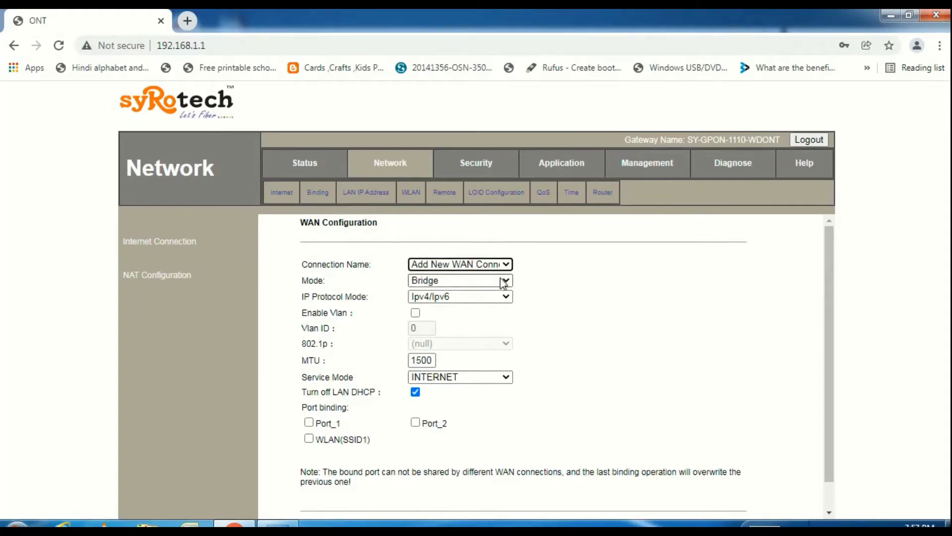
left_click(504, 281)
left_click(495, 307)
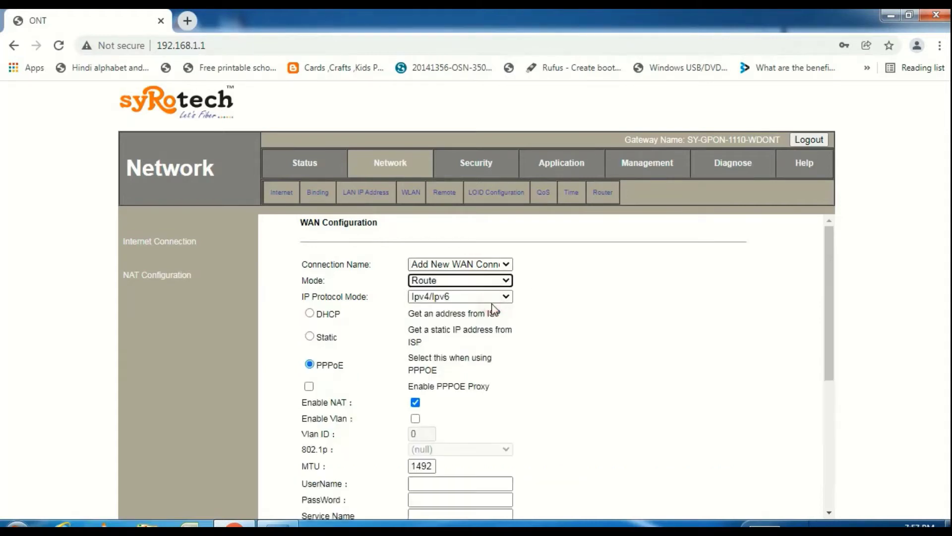
left_click(504, 297)
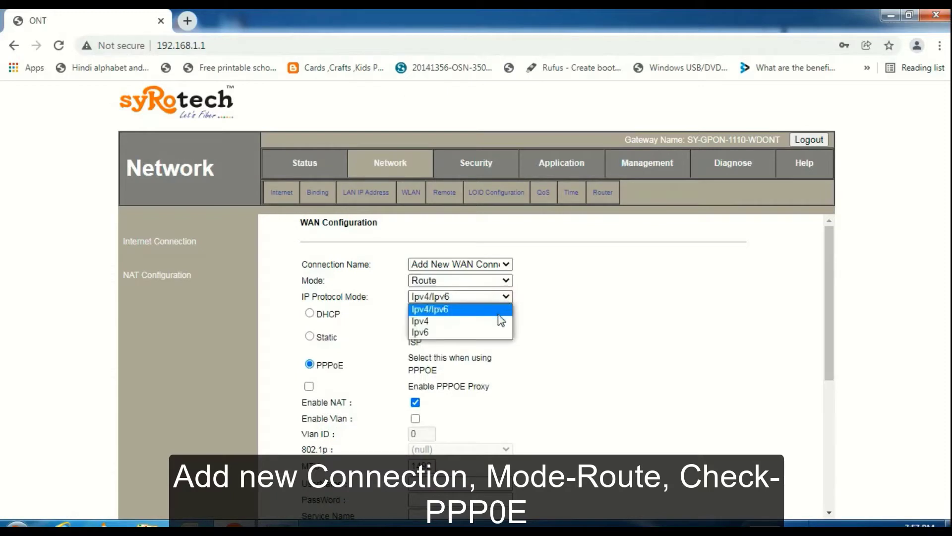
left_click(499, 322)
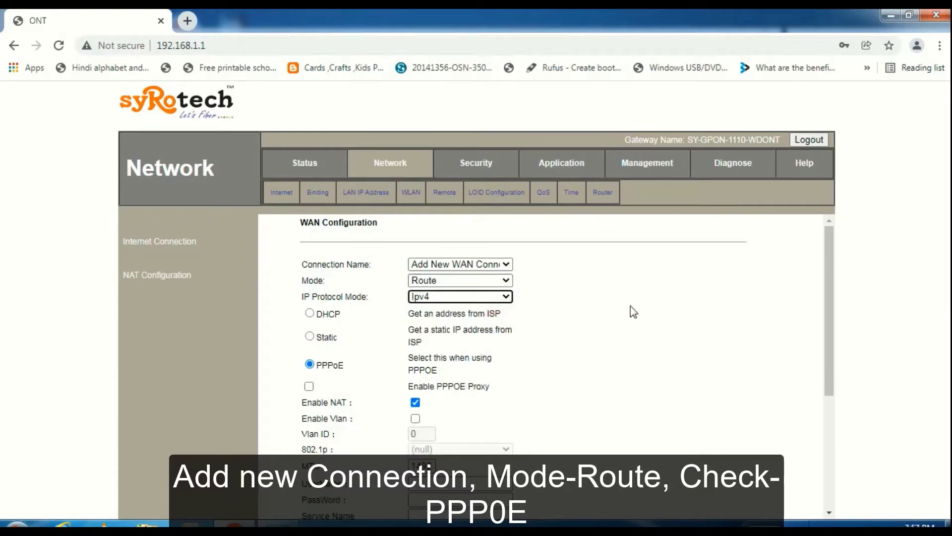
Step: Use PPPoE for the connection and enable VLAN tagging with Vlan ID 300
left_click_drag(825, 289, 826, 309)
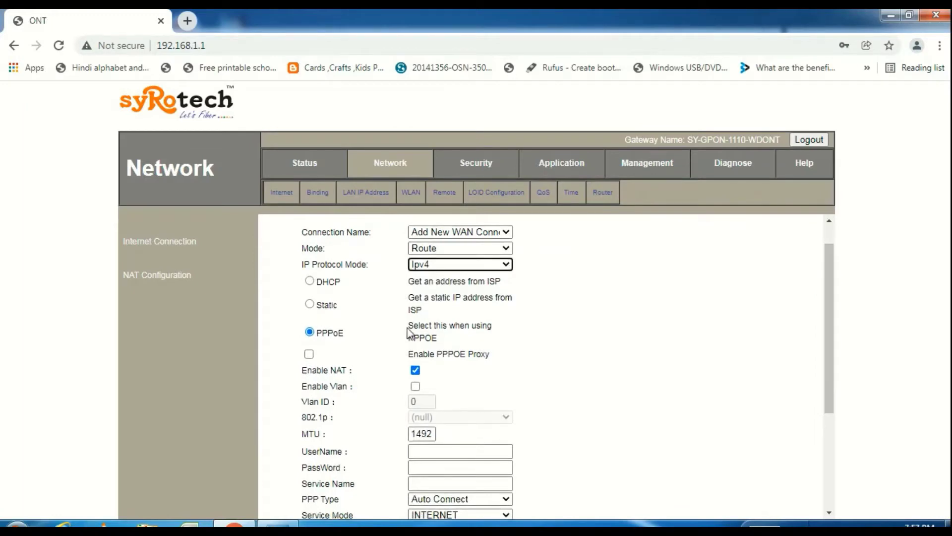
left_click_drag(409, 328, 439, 341)
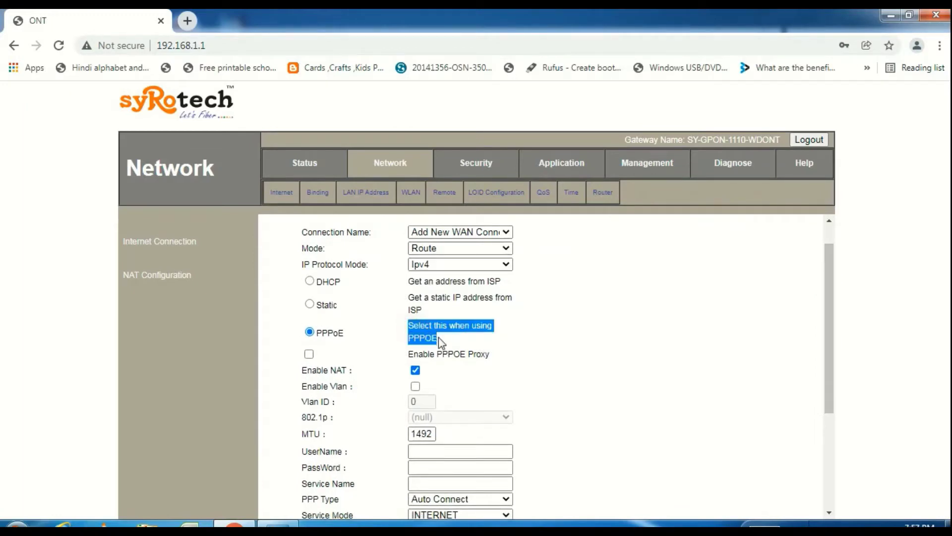
left_click(439, 341)
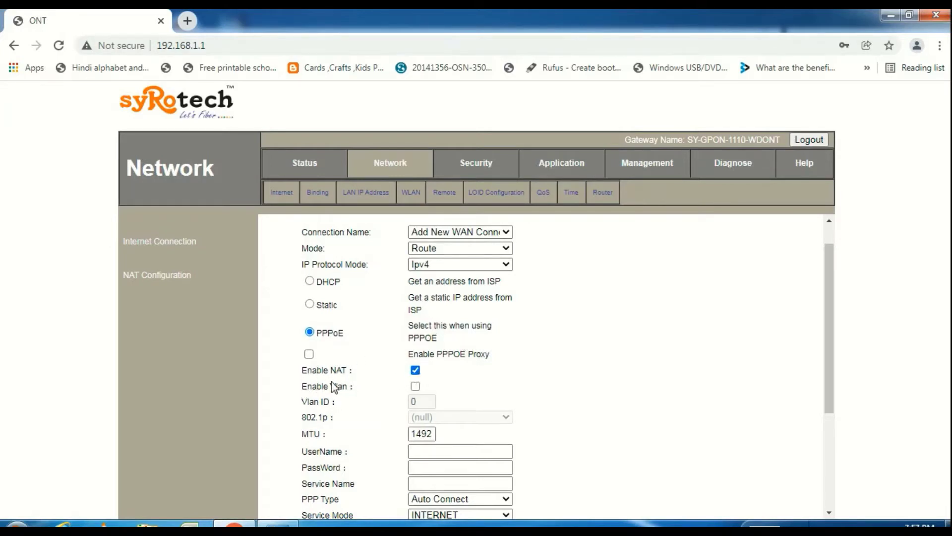
left_click(416, 387)
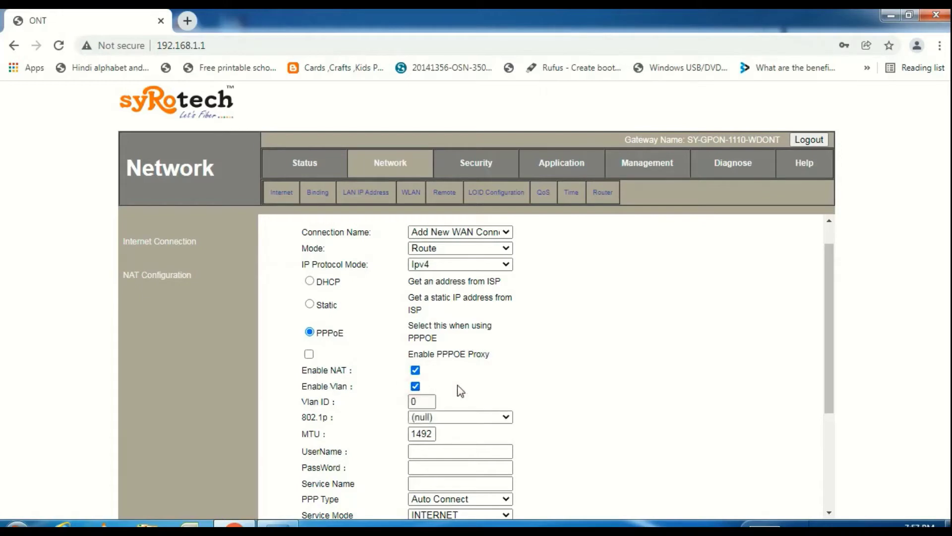
left_click_drag(827, 321, 827, 342)
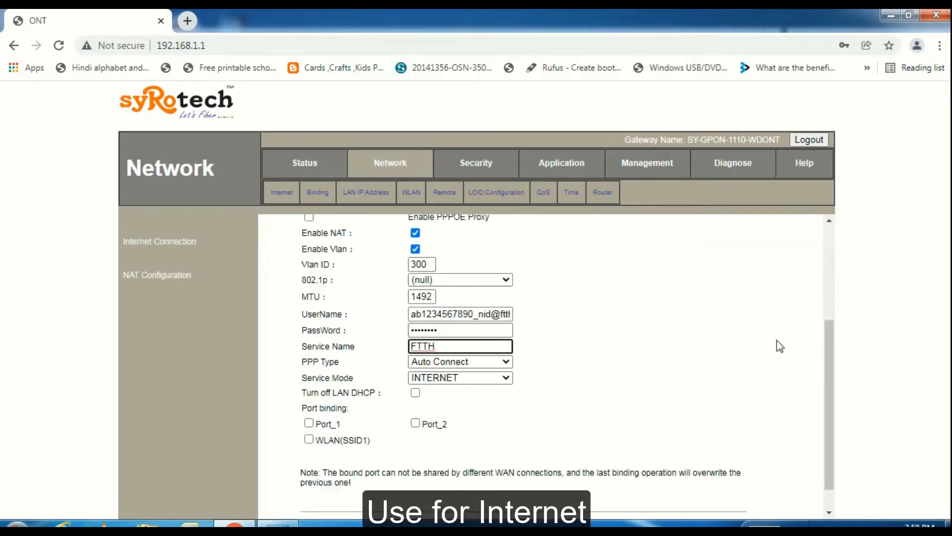
left_click_drag(828, 356, 828, 374)
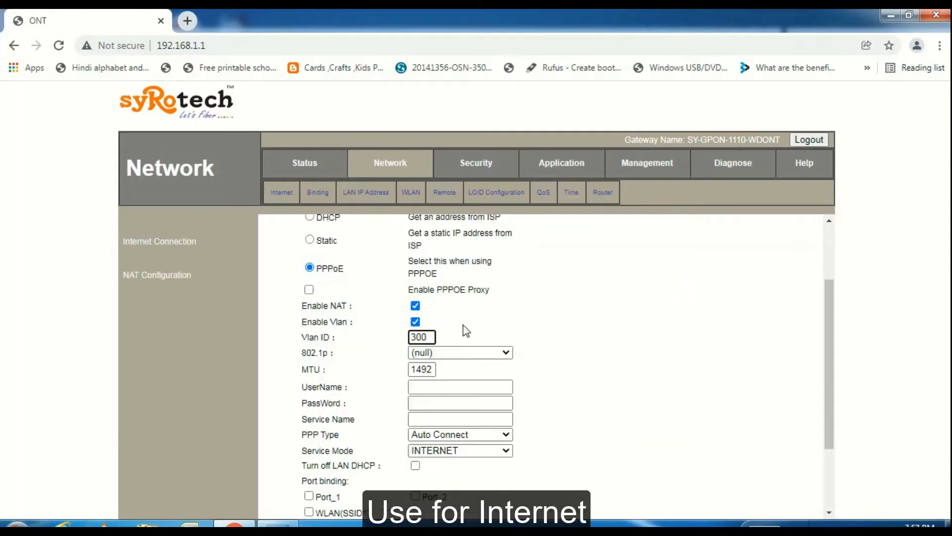
Step: Keep 802.1p (null) and MTU 1492, set PPP Type Auto Connect and Service Mode INTERNET, and save
left_click(488, 352)
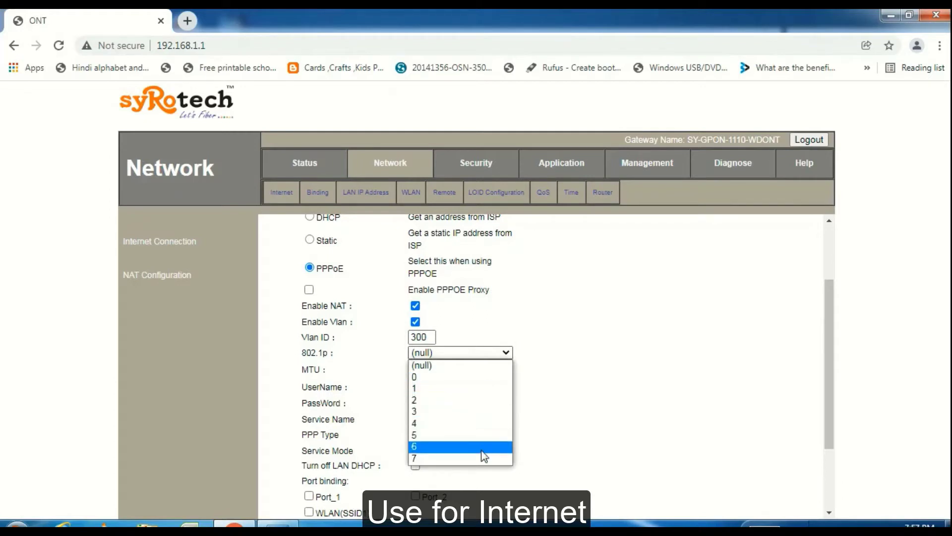
left_click(472, 366)
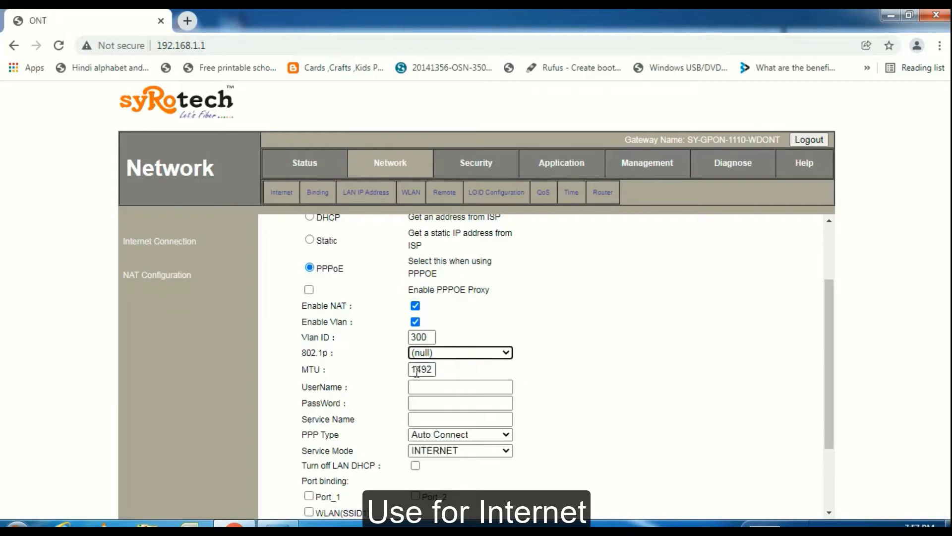
left_click_drag(410, 369, 434, 369)
left_click(449, 370)
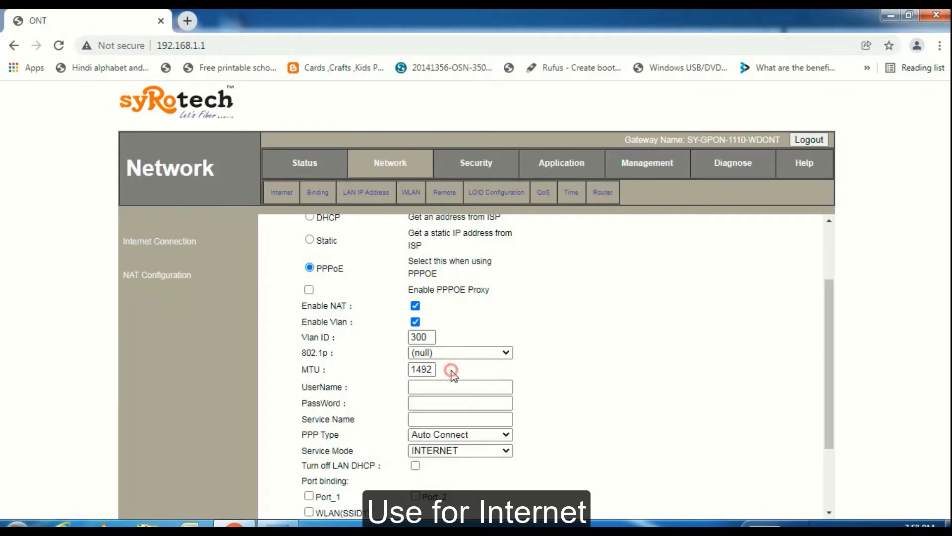
left_click_drag(832, 306, 826, 315)
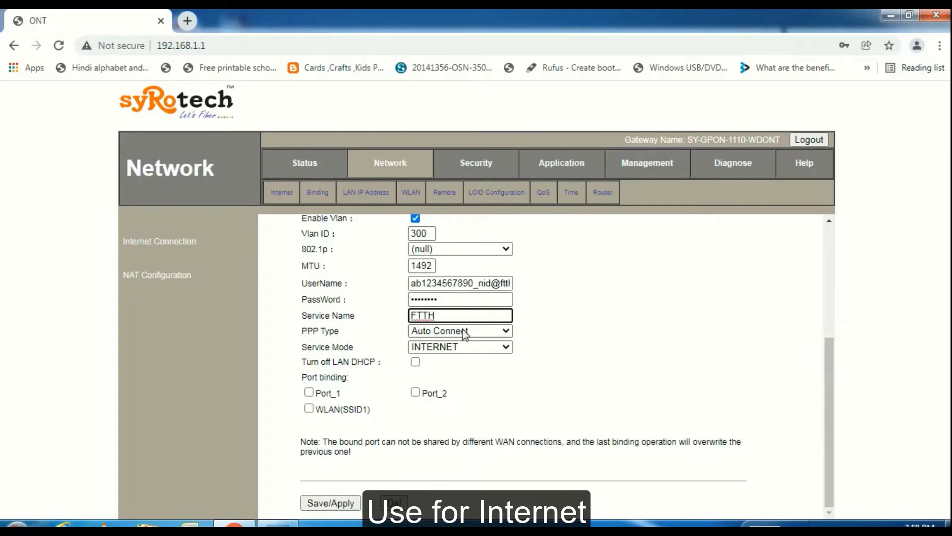
left_click(462, 331)
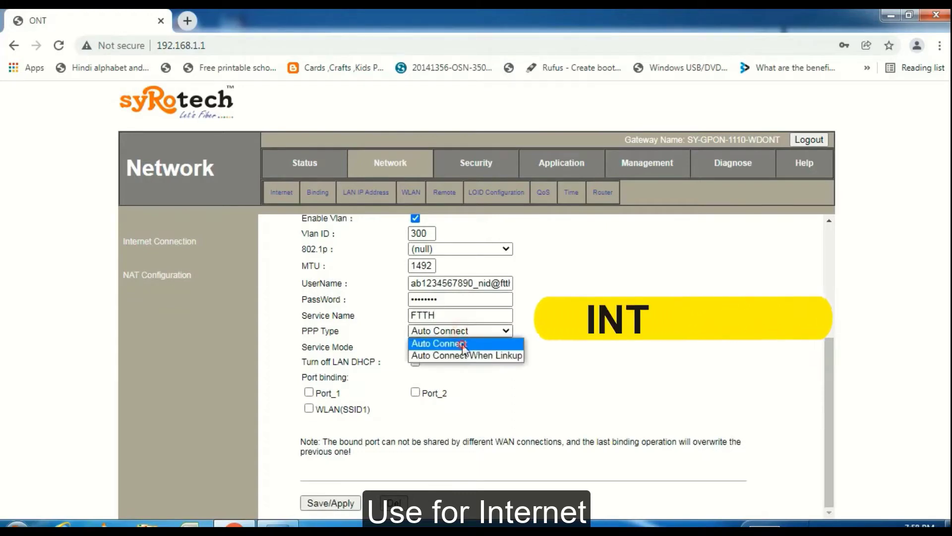
left_click(463, 342)
left_click(474, 347)
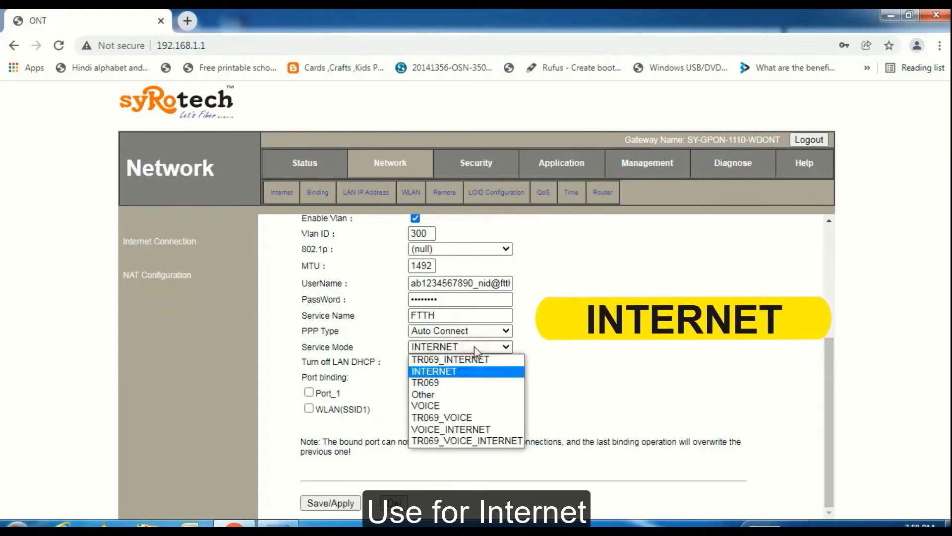
left_click(471, 377)
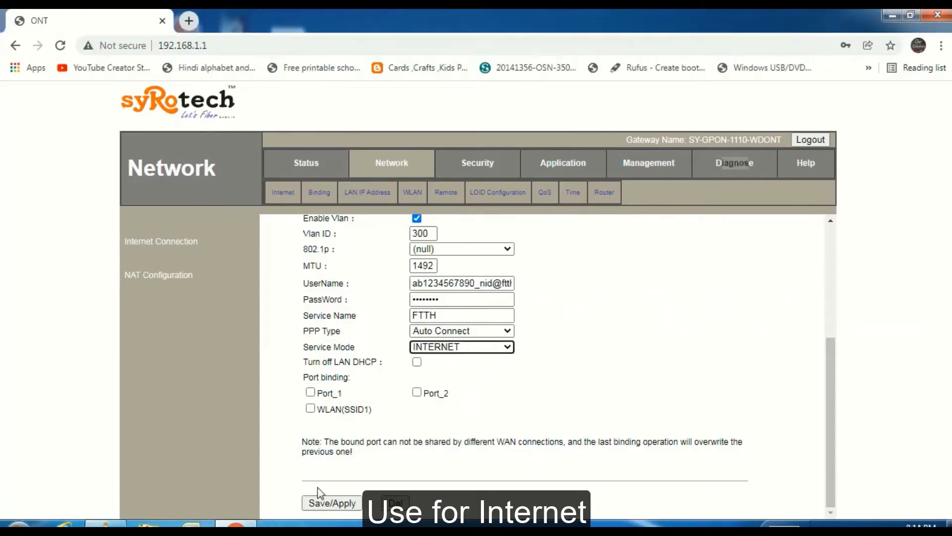
left_click(321, 502)
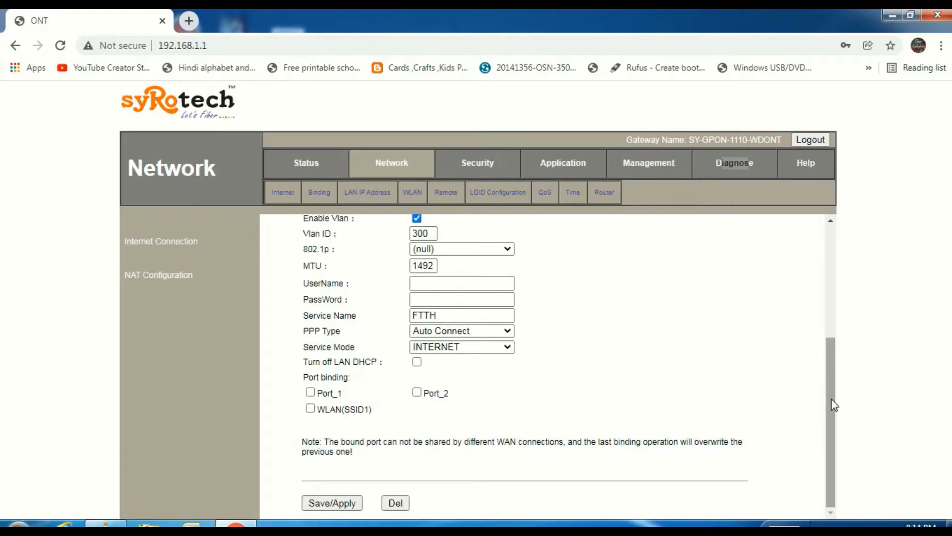
Step: Confirm 1_INTERNET_R_VID_300 appears in the Connection Name list, then go to Status
scroll(834, 406, "up", 4)
scroll(833, 403, "down", 2)
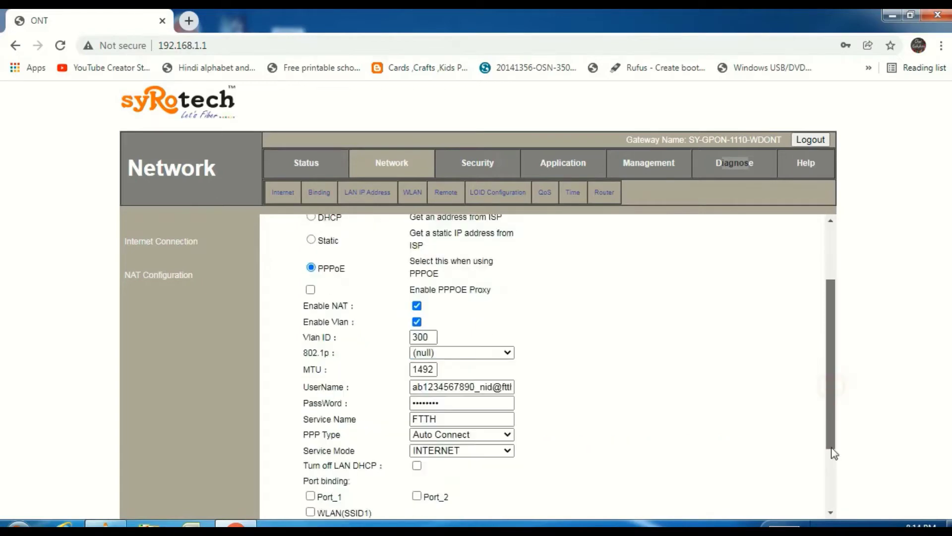
scroll(826, 367, "up", 2)
left_click(506, 264)
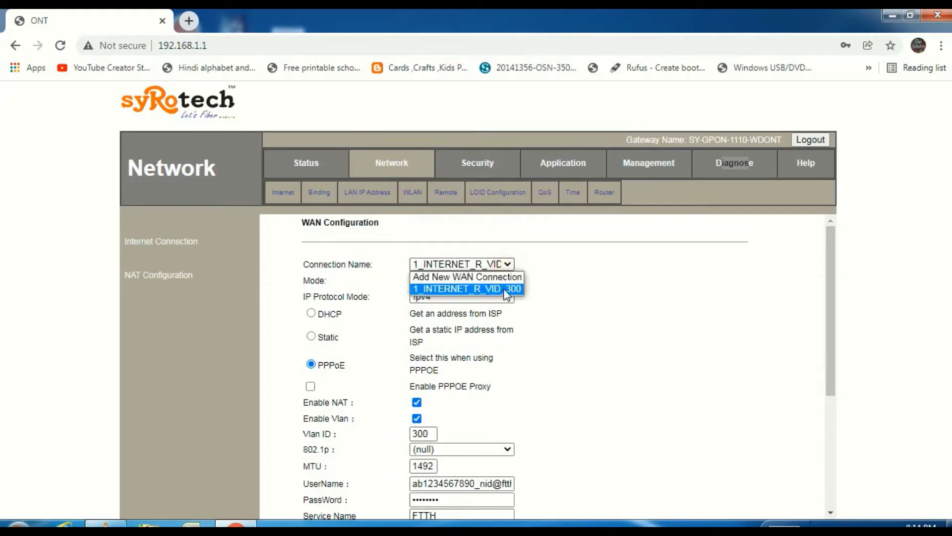
left_click(507, 291)
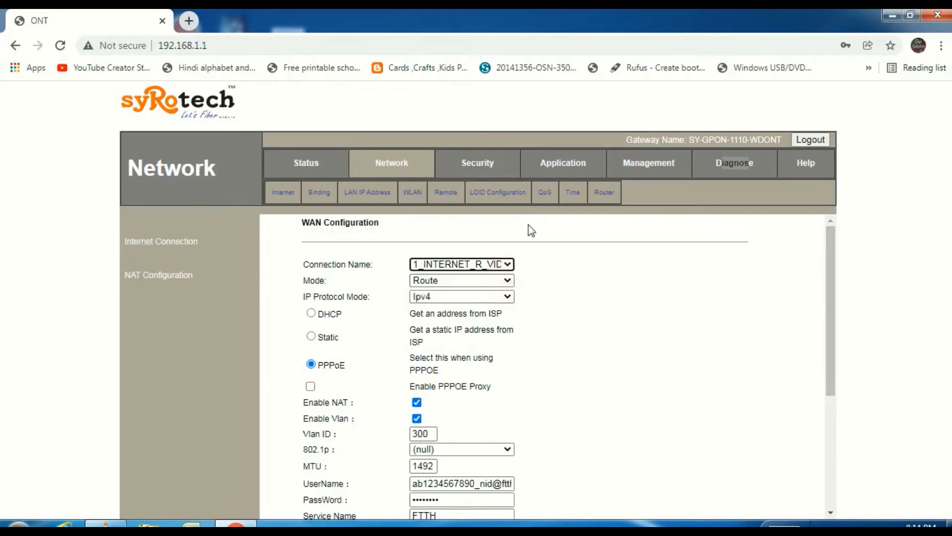
left_click(306, 166)
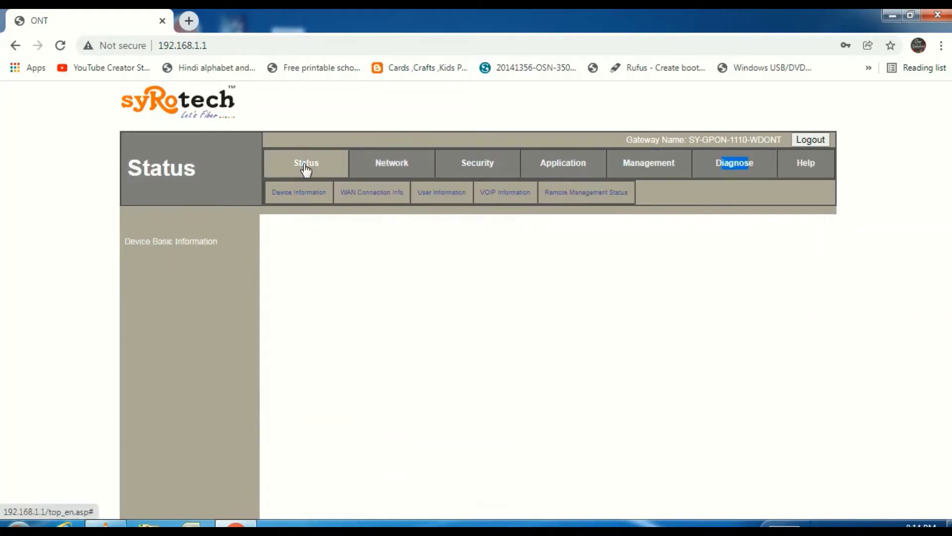
Step: View WAN connection info, then open WLAN Basic and point out the Advanced, Security and WPS entries
left_click(373, 195)
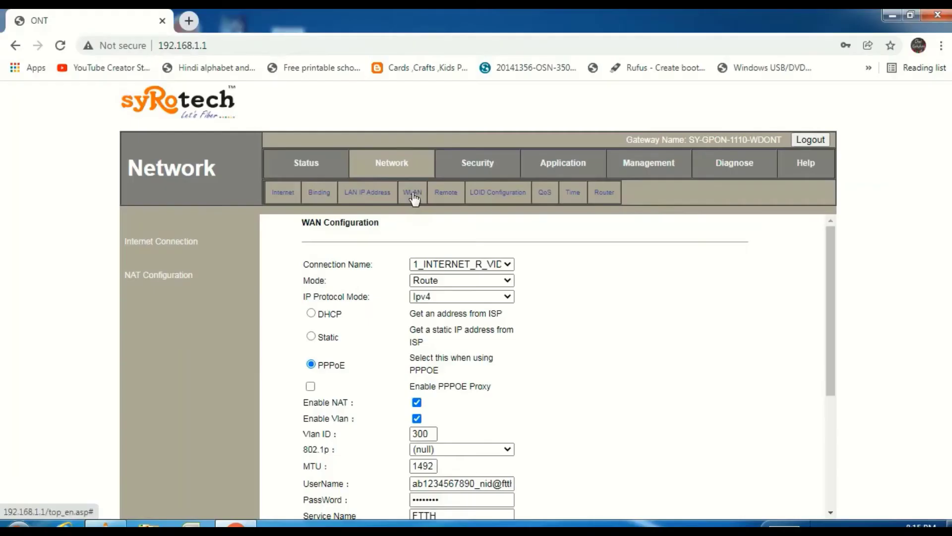
left_click(413, 193)
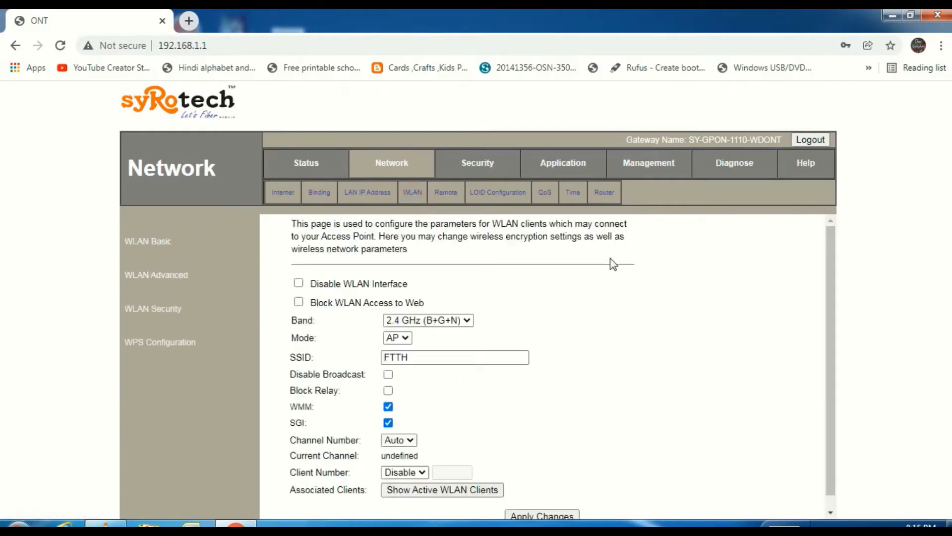
left_click_drag(830, 297, 832, 329)
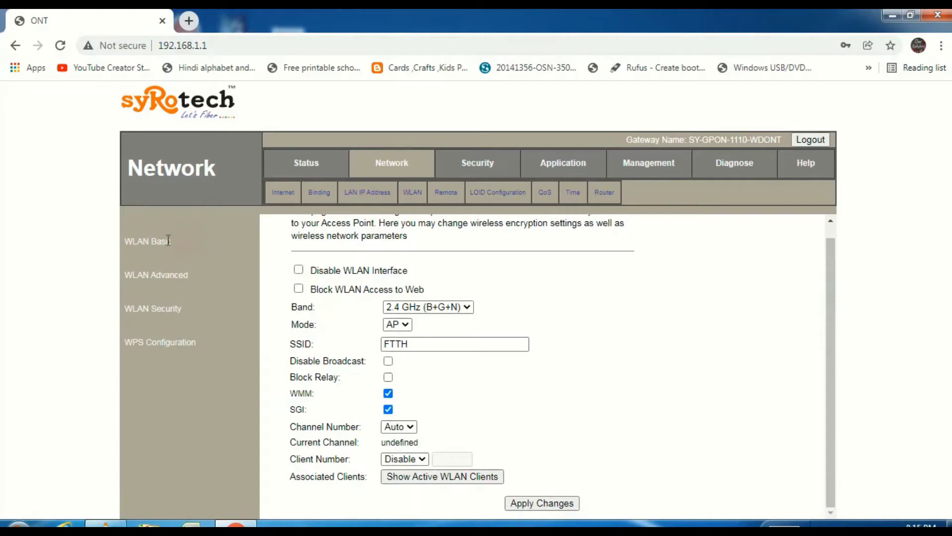
left_click_drag(168, 240, 185, 266)
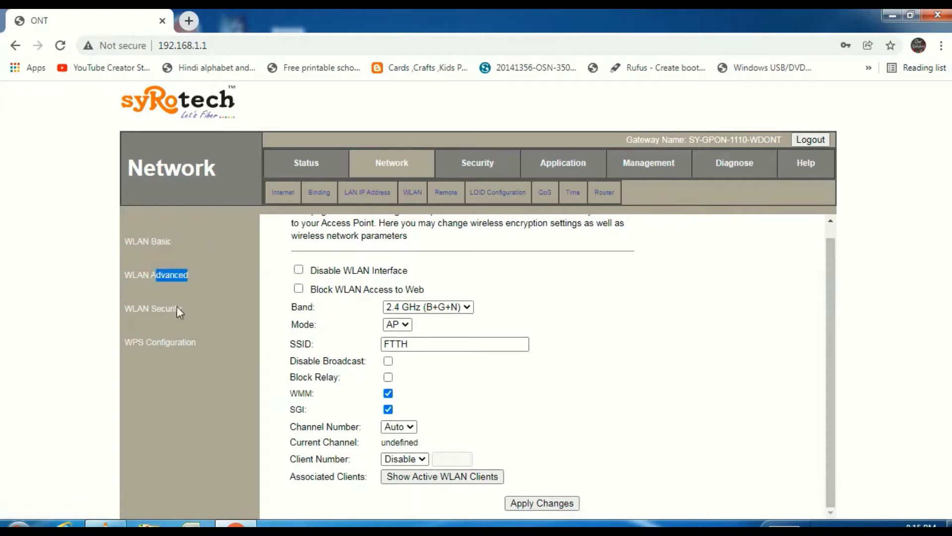
left_click_drag(186, 307, 150, 308)
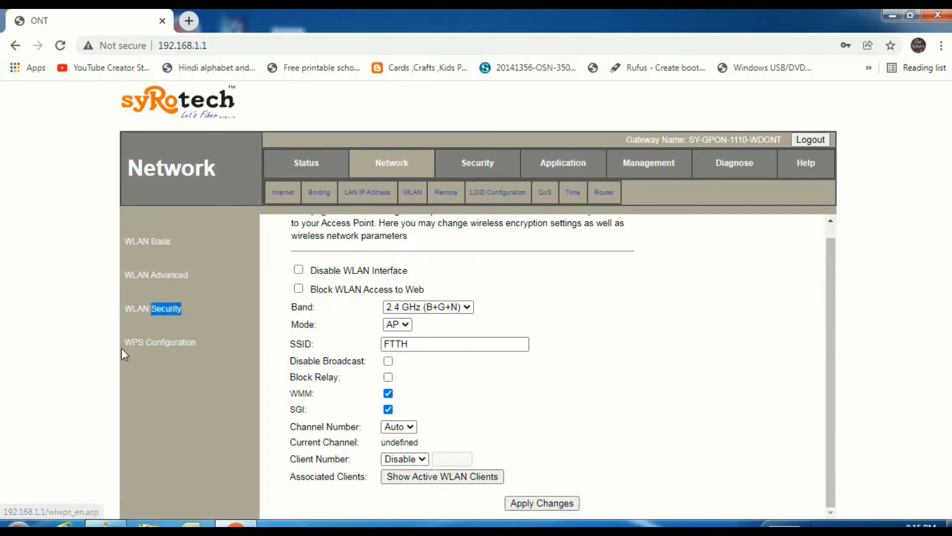
left_click_drag(122, 347, 159, 348)
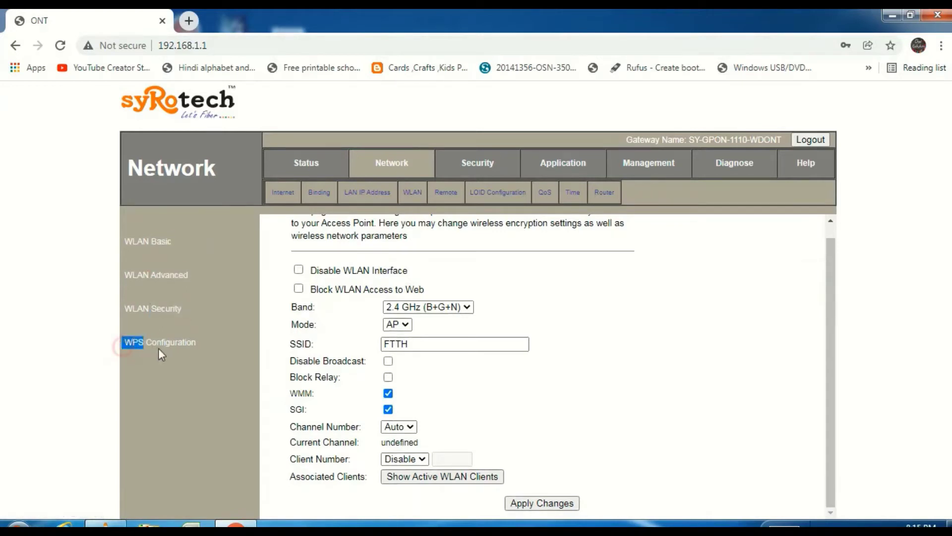
left_click(207, 360)
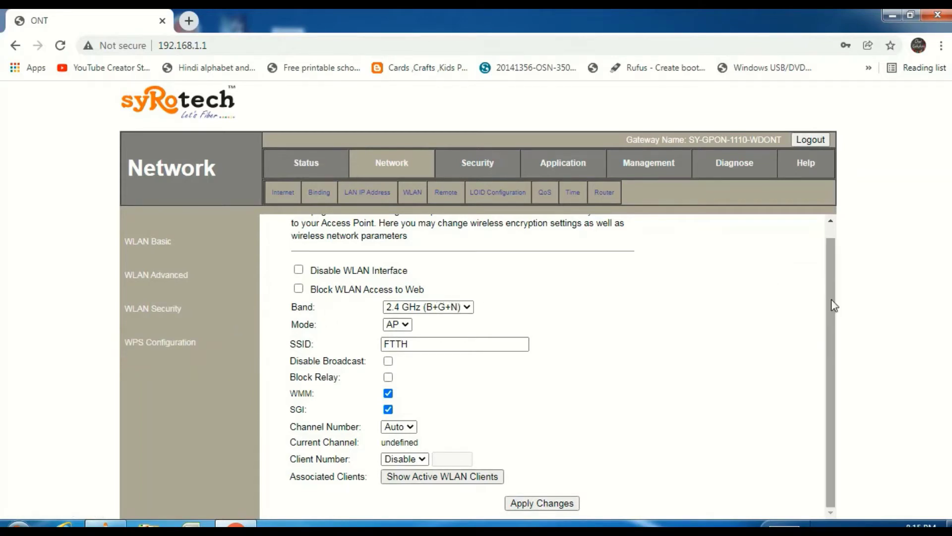
Step: Keep band 2.4 GHz (B+G+N), SSID FTTH and channel Auto, and apply the changes
left_click(457, 308)
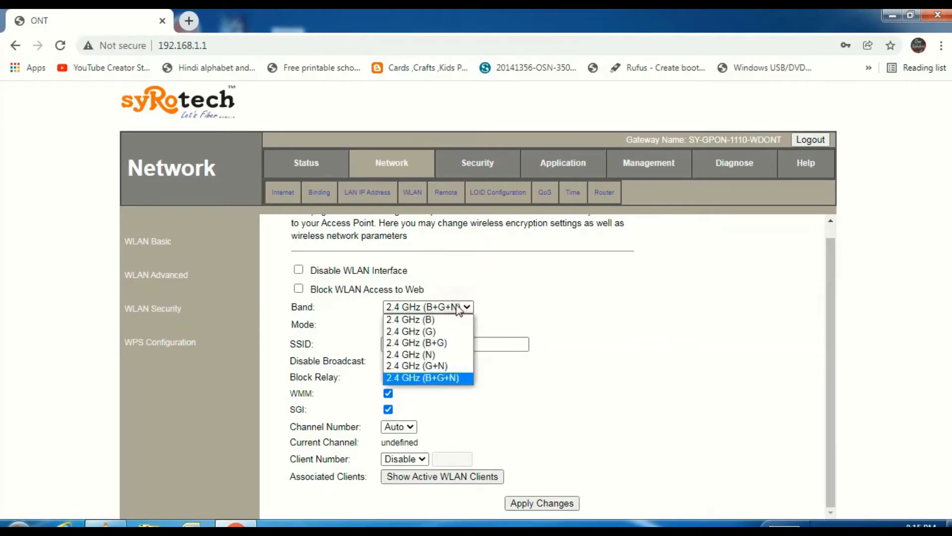
left_click(455, 378)
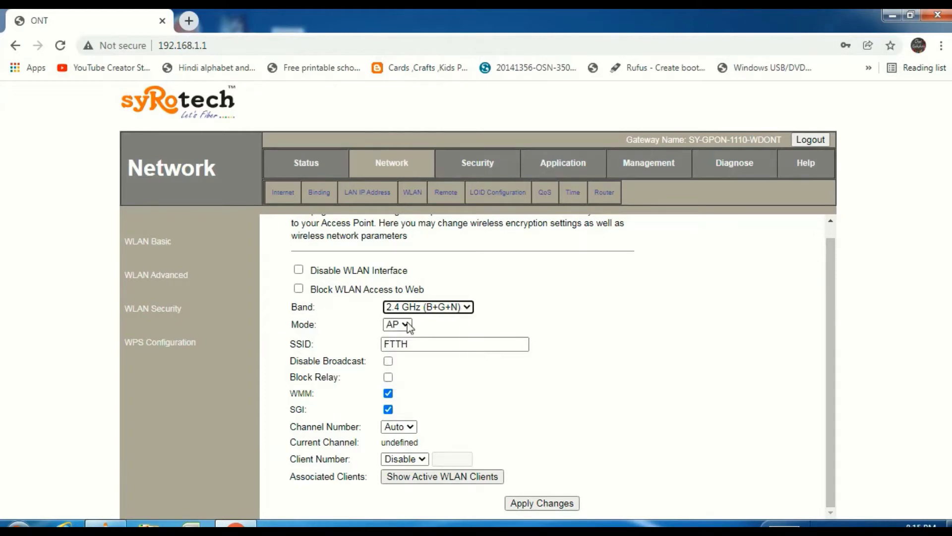
left_click(425, 343)
left_click_drag(425, 343, 382, 343)
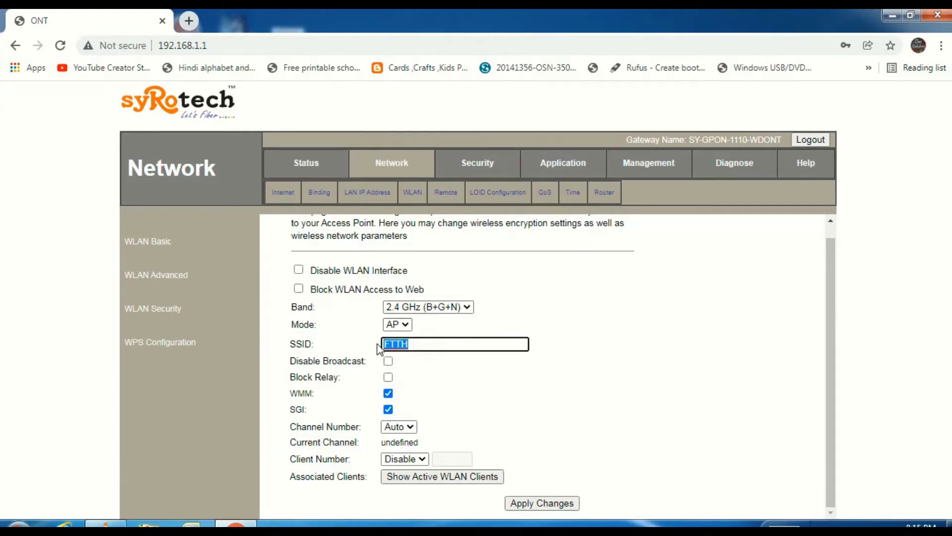
left_click(415, 344)
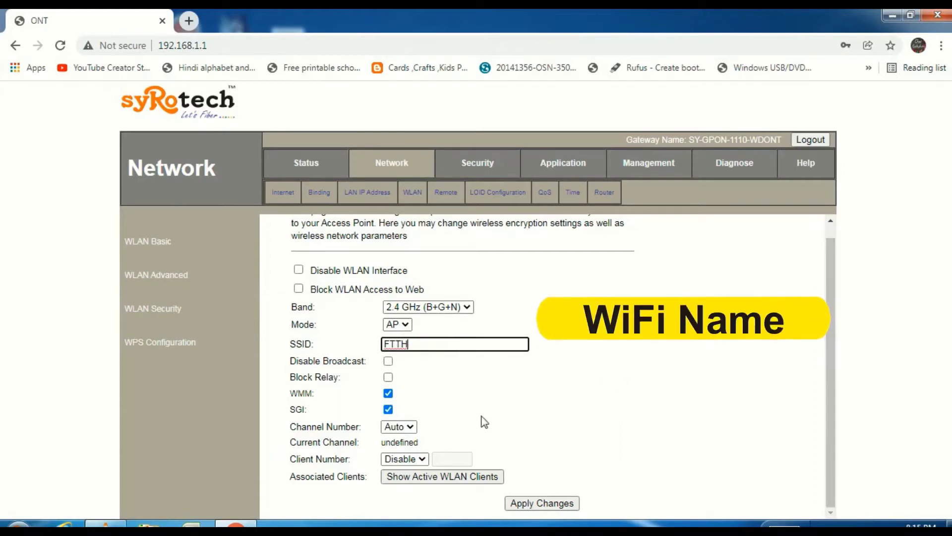
left_click(410, 427)
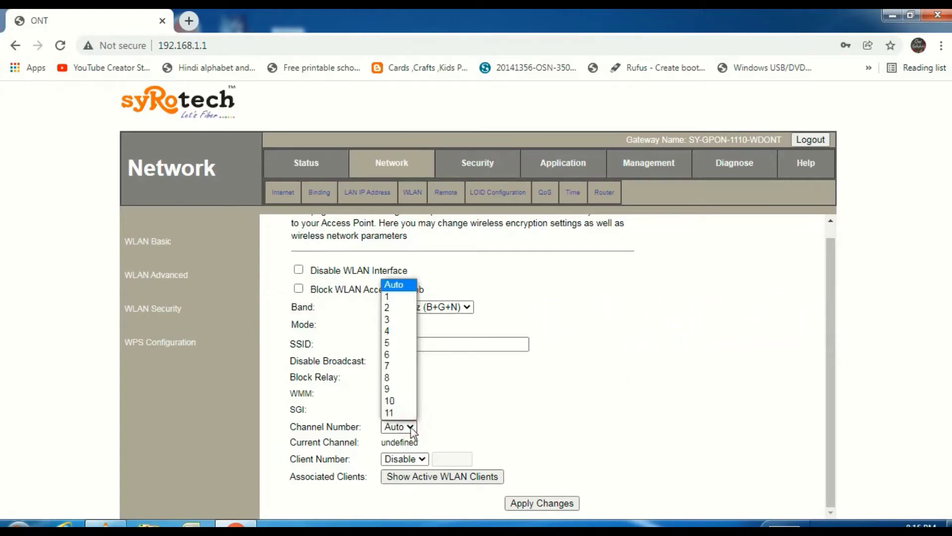
left_click(411, 428)
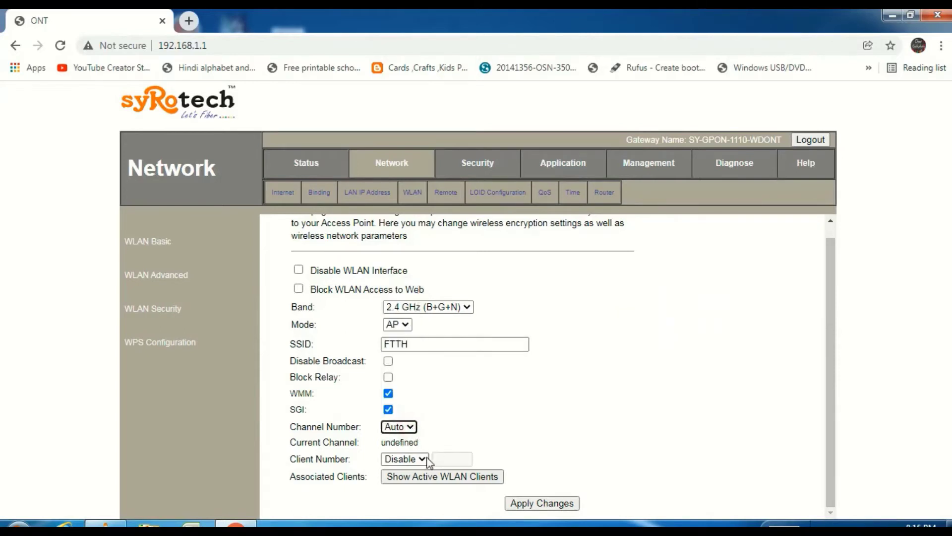
left_click(526, 505)
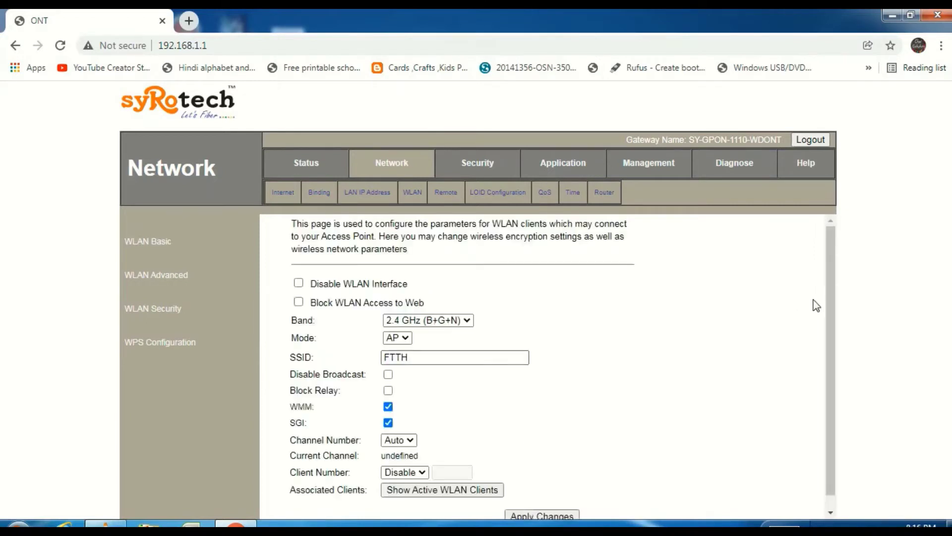
left_click_drag(835, 316, 833, 367)
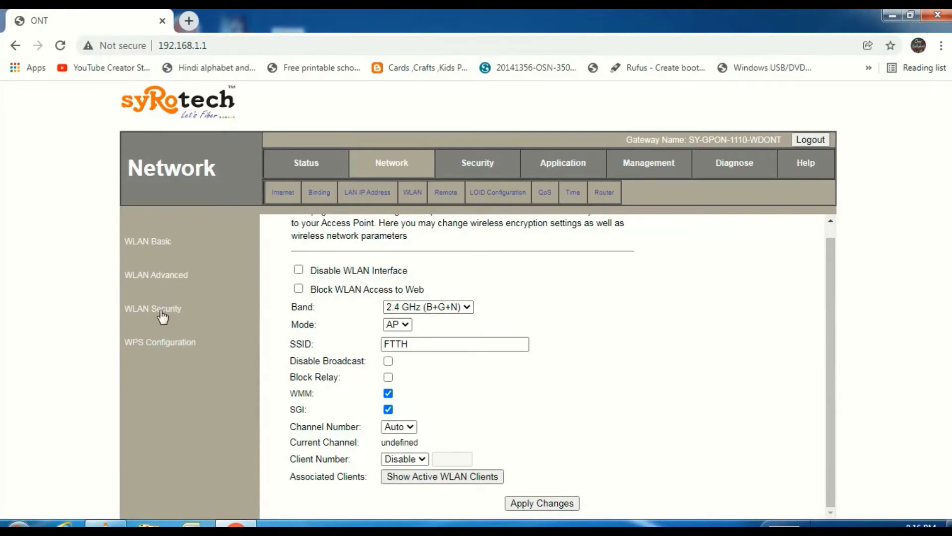
Step: Replace the Wi-Fi pre-shared key with a new passphrase under WPA2 Mixed and apply it
left_click_drag(184, 312, 133, 314)
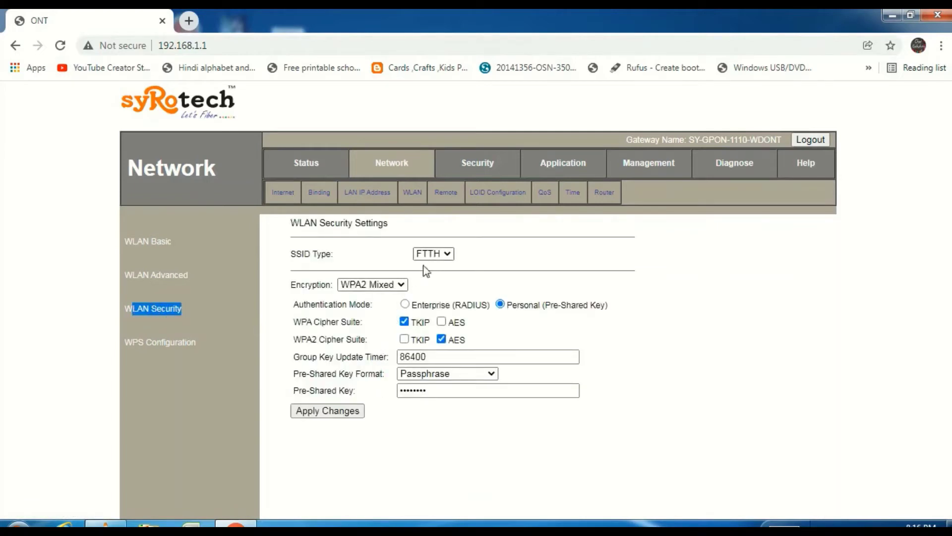
left_click(400, 286)
left_click(401, 288)
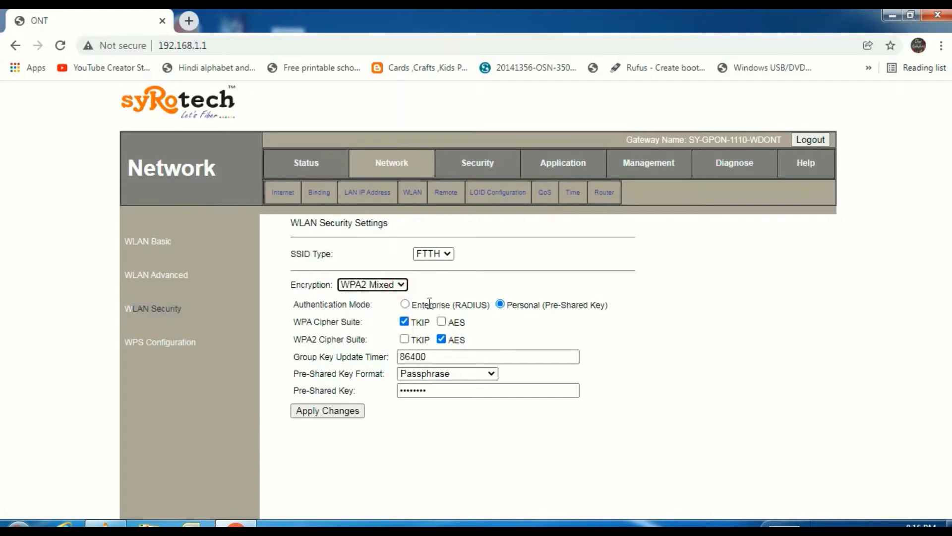
left_click(434, 391)
left_click_drag(404, 388, 398, 391)
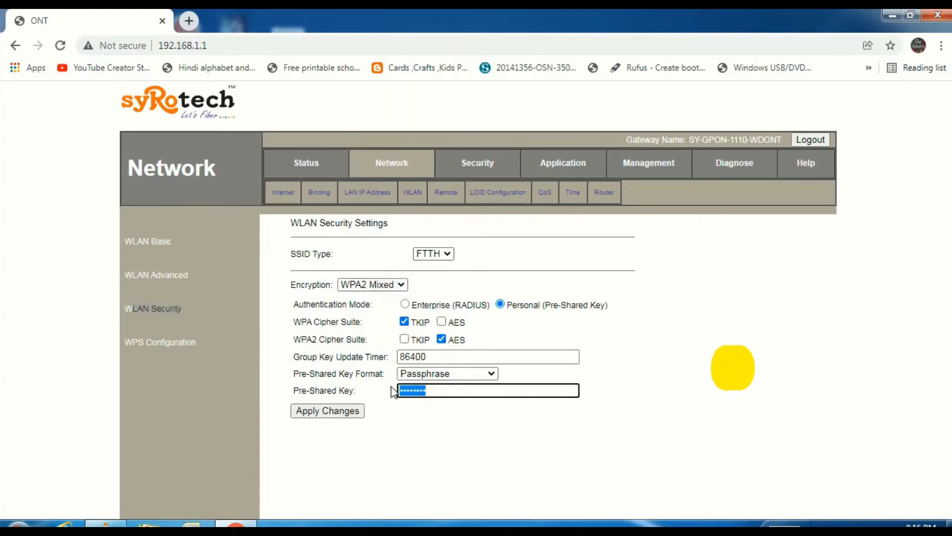
type("***")
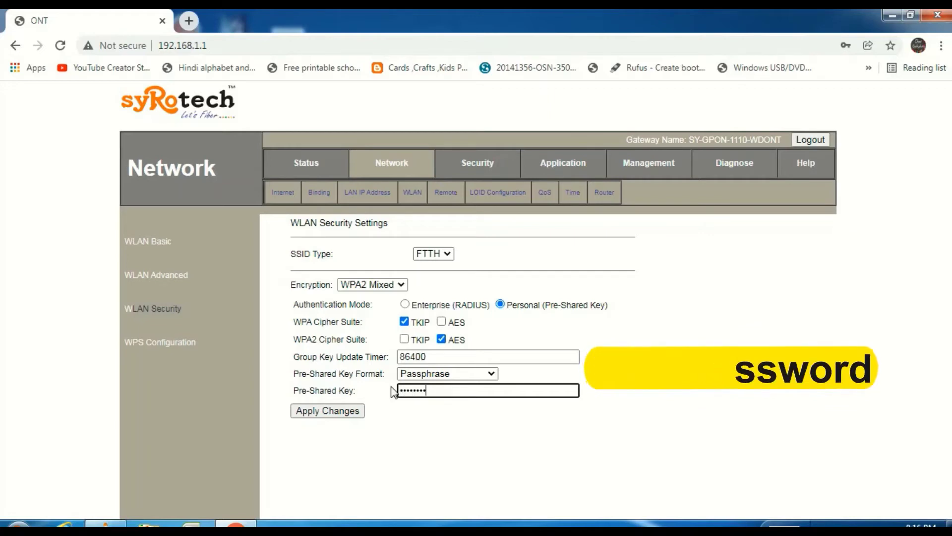
left_click(321, 412)
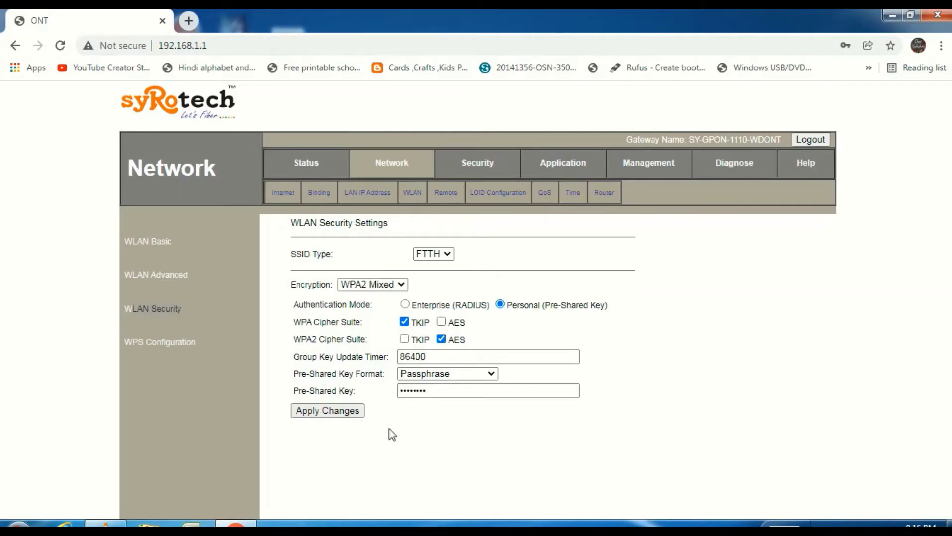
left_click(326, 414)
left_click(676, 276)
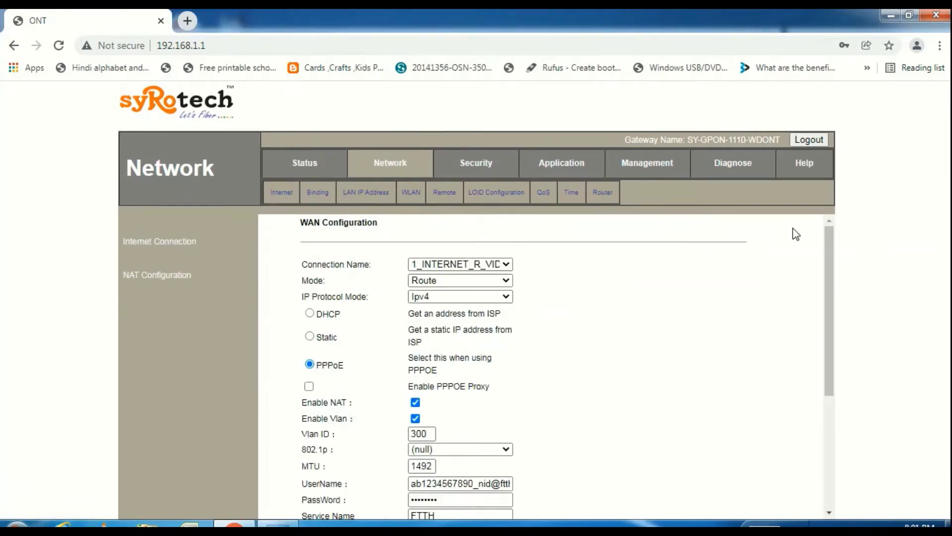
Step: Add another WAN connection in Route mode with IP protocol Ipv4
left_click_drag(826, 257, 826, 234)
left_click(491, 267)
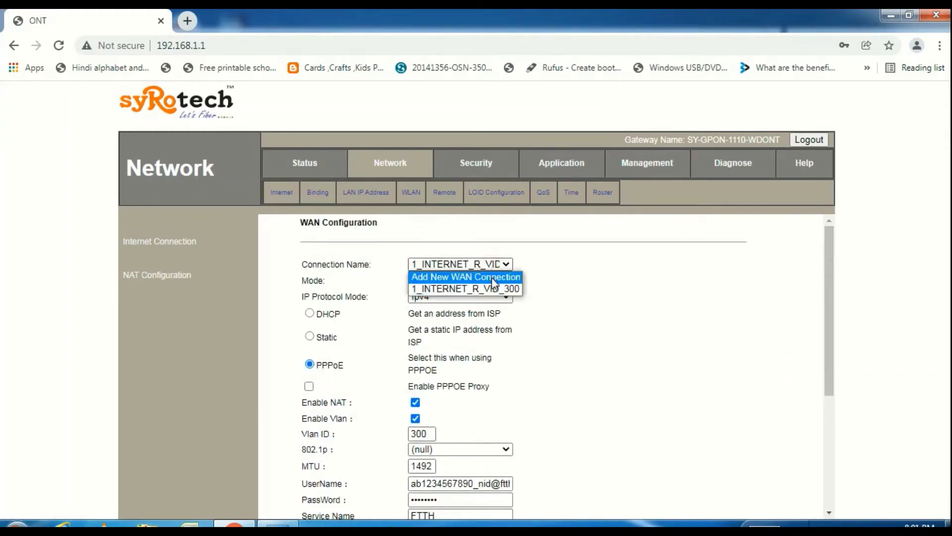
left_click(494, 278)
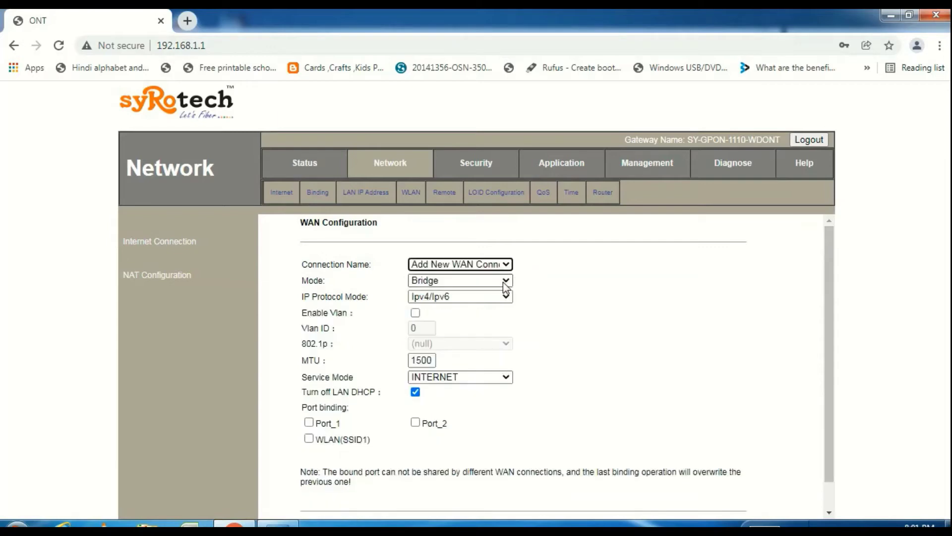
left_click(504, 282)
left_click(498, 306)
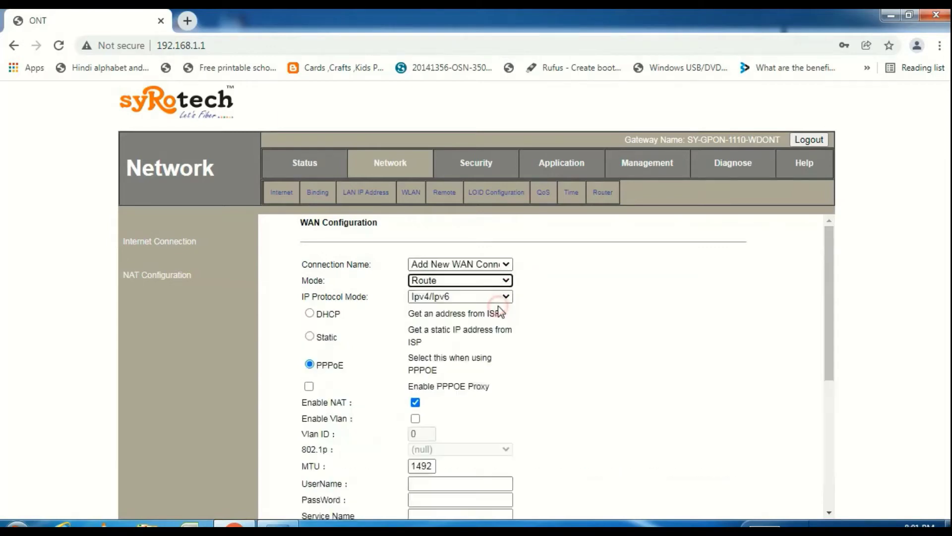
left_click(484, 297)
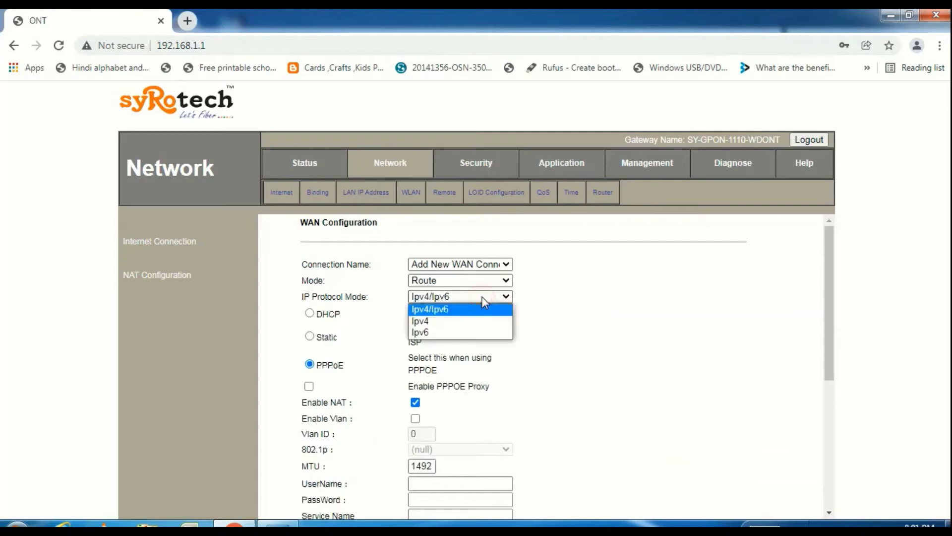
left_click(484, 322)
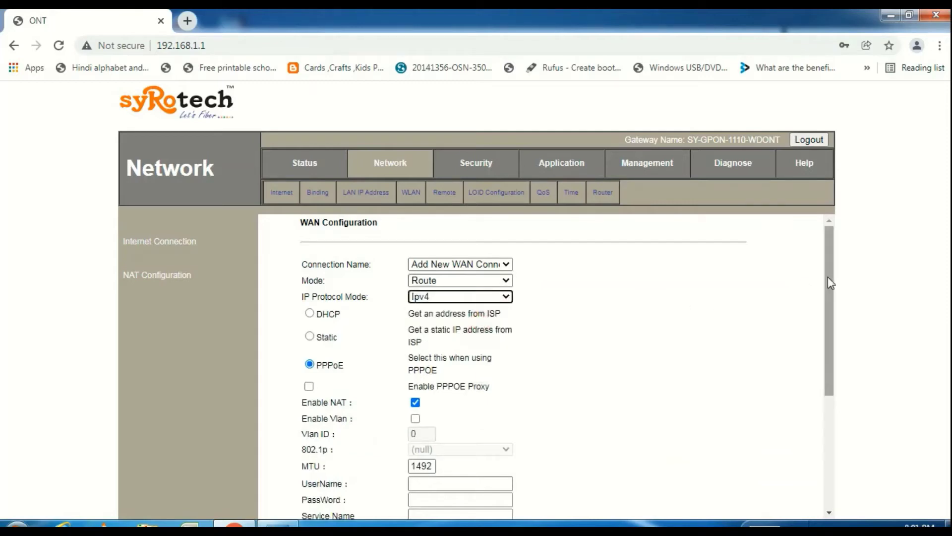
Step: Switch the connection to DHCP and enable VLAN with Vlan ID 1830
left_click_drag(828, 277, 829, 308)
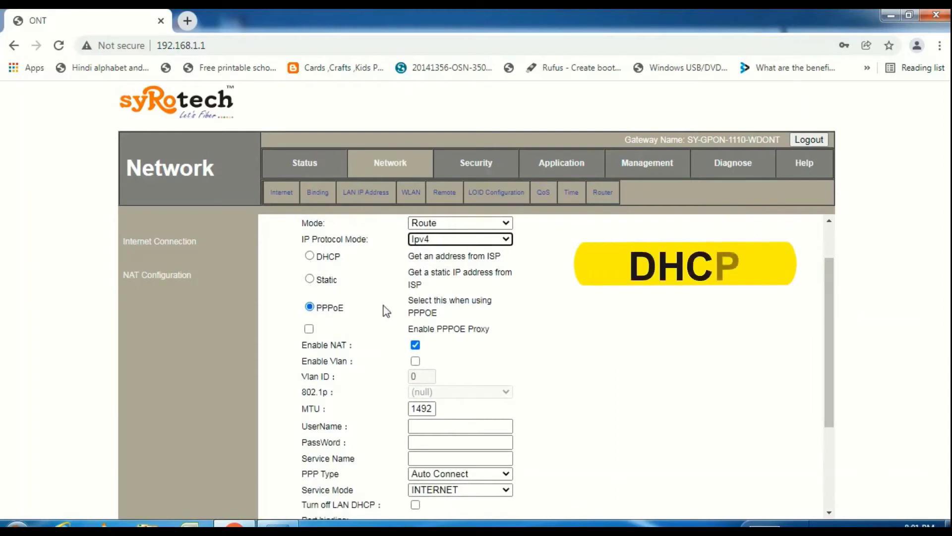
left_click_drag(409, 257, 502, 258)
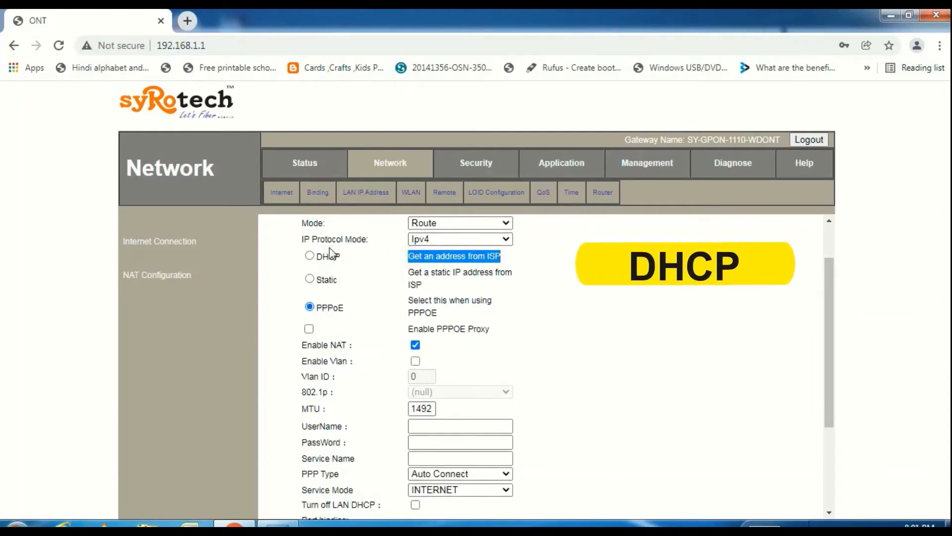
left_click(309, 255)
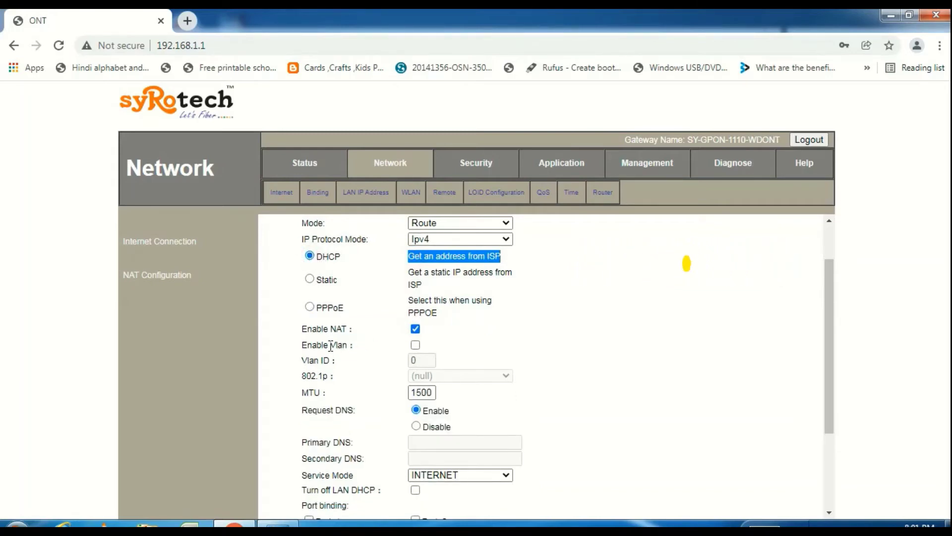
left_click_drag(302, 345, 346, 348)
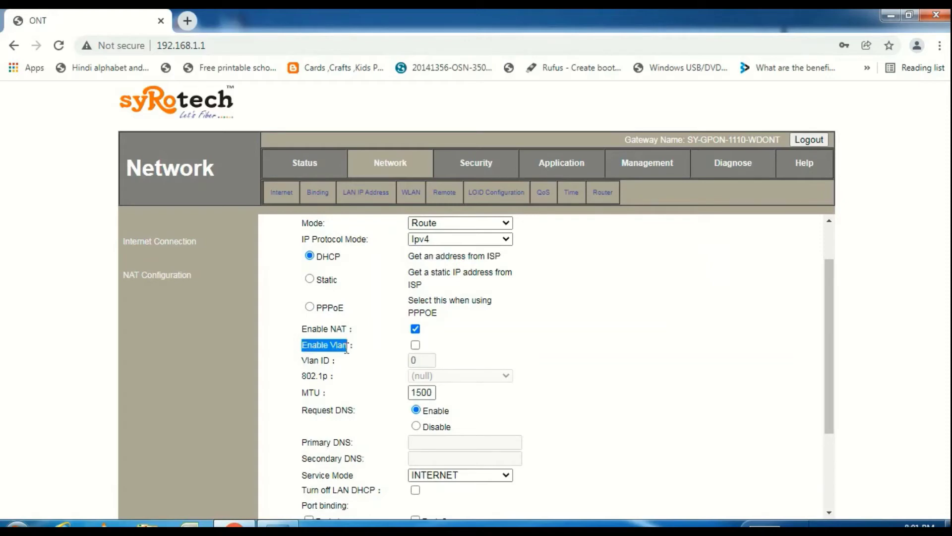
left_click(415, 345)
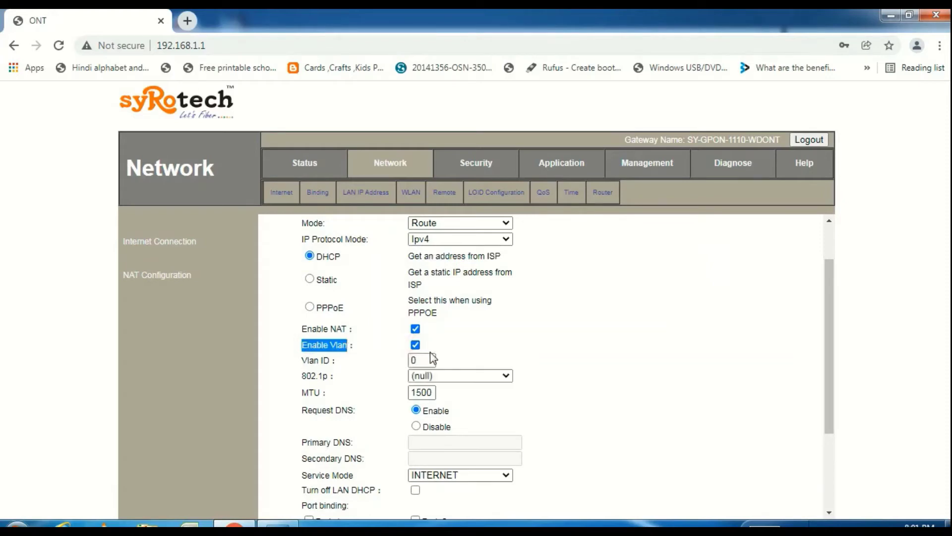
left_click(421, 361)
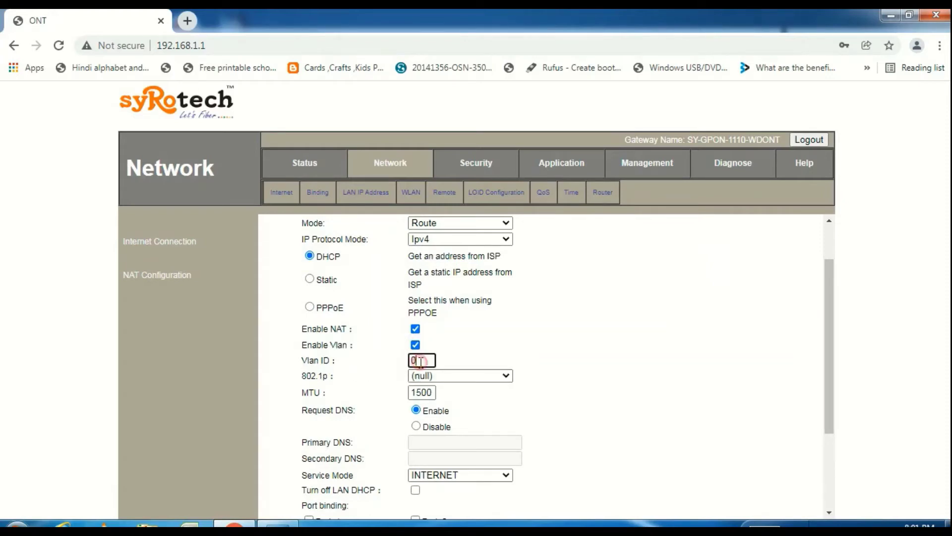
key("BackSpace")
type("183")
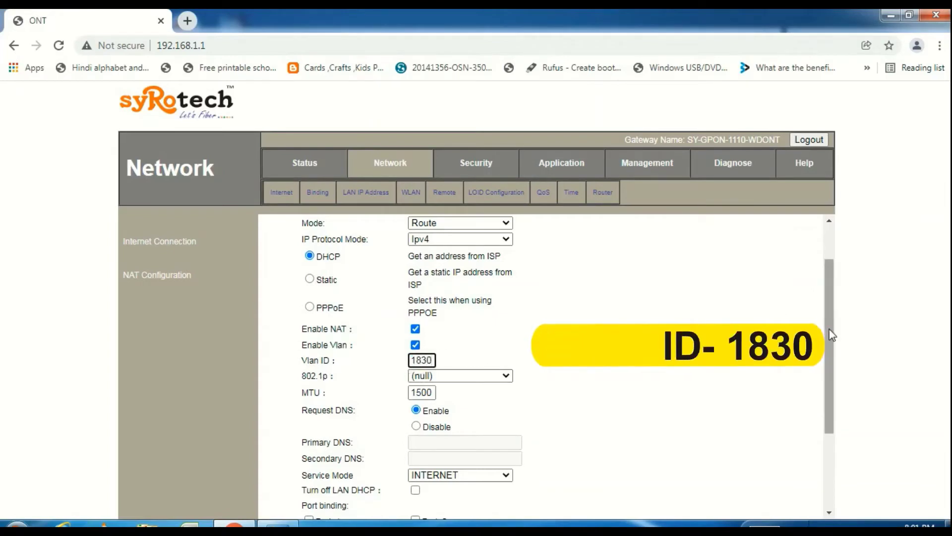
left_click_drag(826, 332, 824, 391)
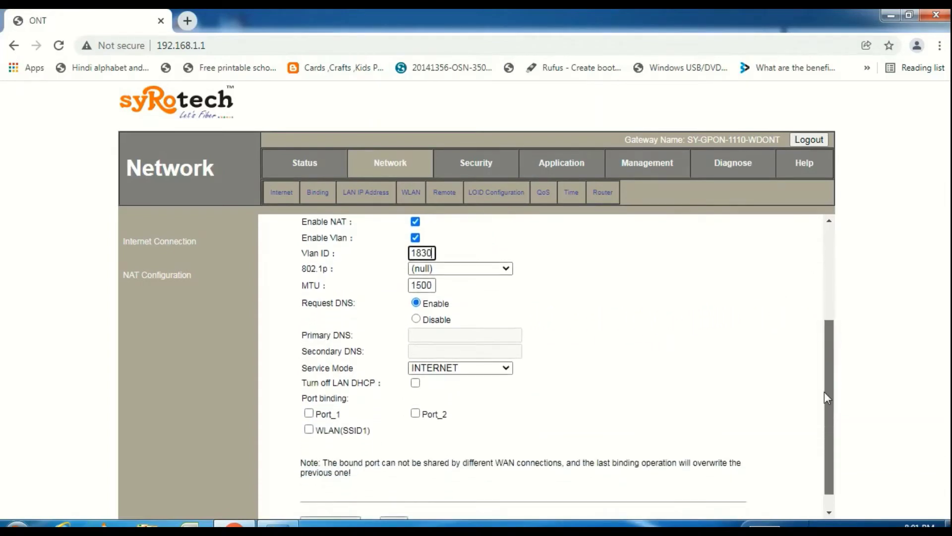
Step: Keep 802.1p priority unset and MTU at 1500, set Service Mode to VOICE, and save
left_click(506, 267)
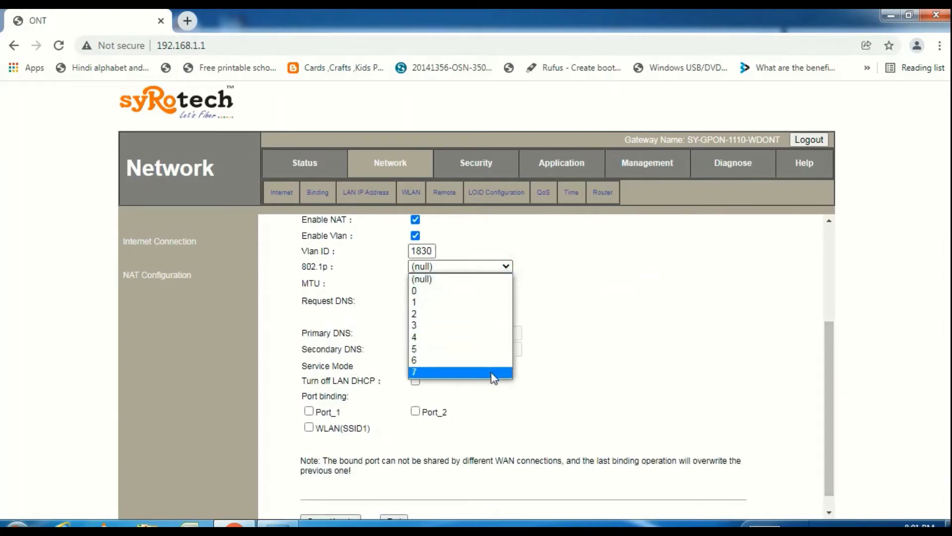
left_click(484, 279)
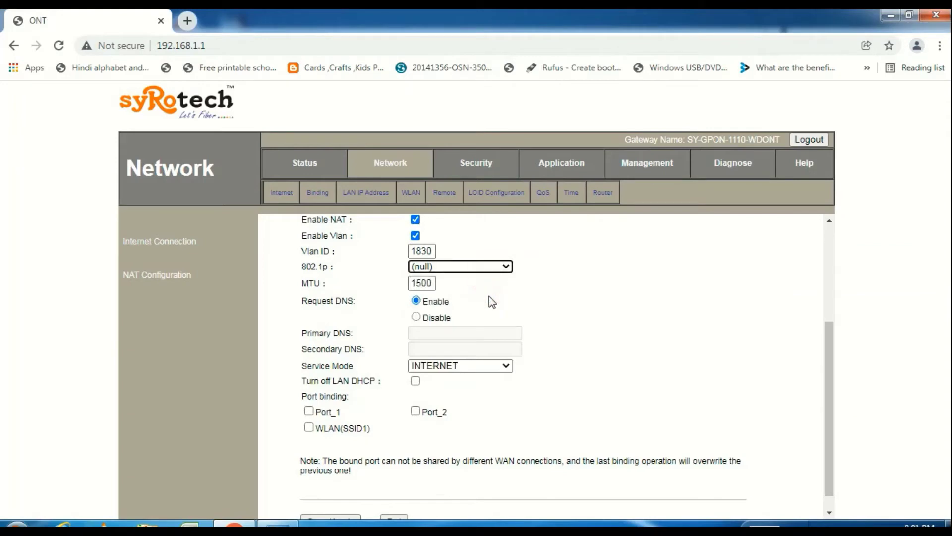
left_click_drag(413, 284, 436, 284)
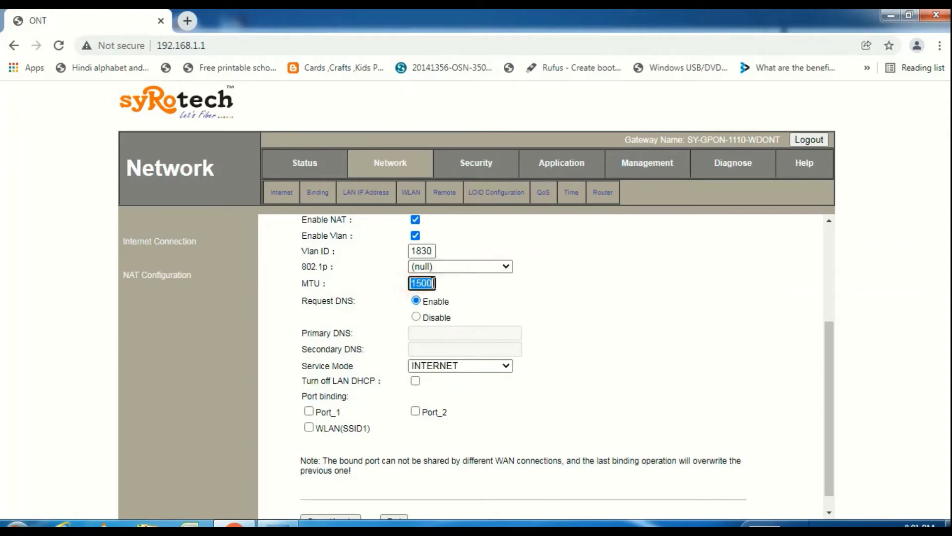
left_click(471, 291)
left_click(433, 367)
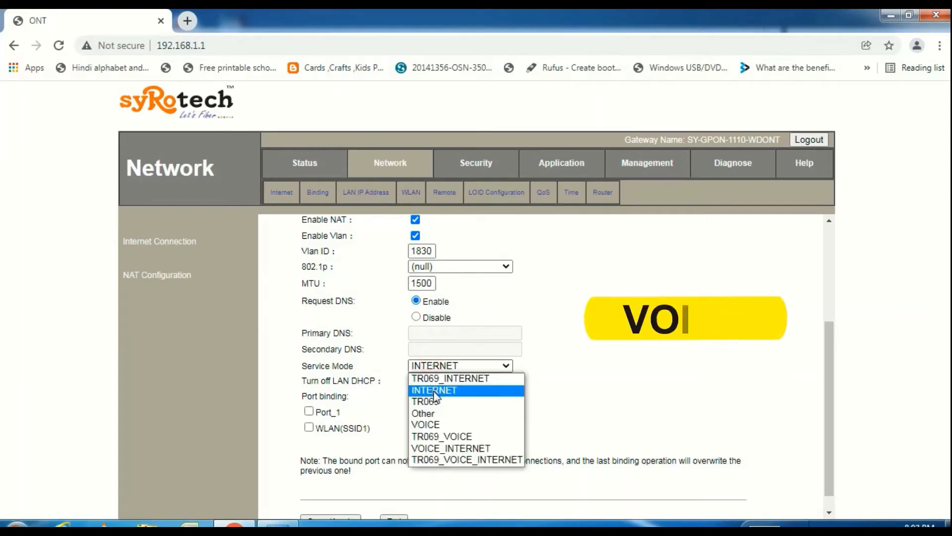
left_click(434, 425)
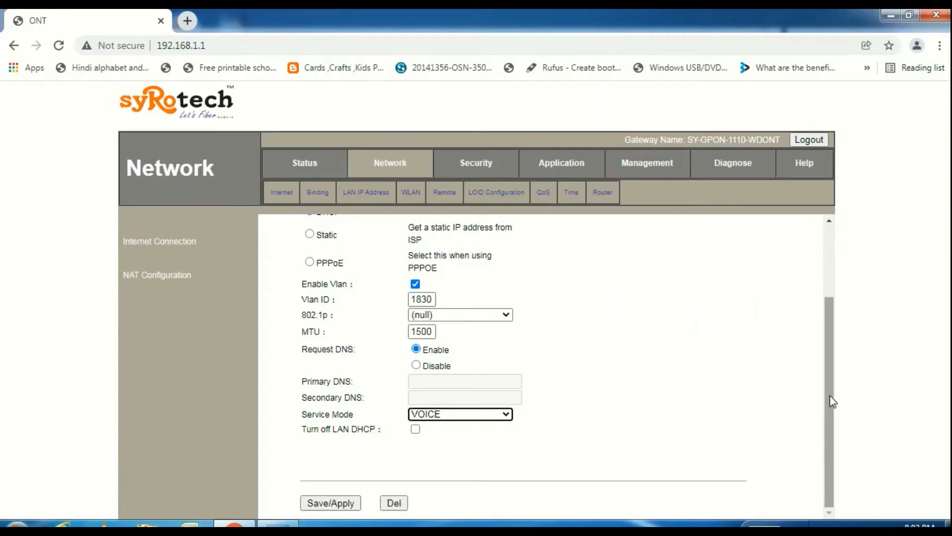
left_click(335, 504)
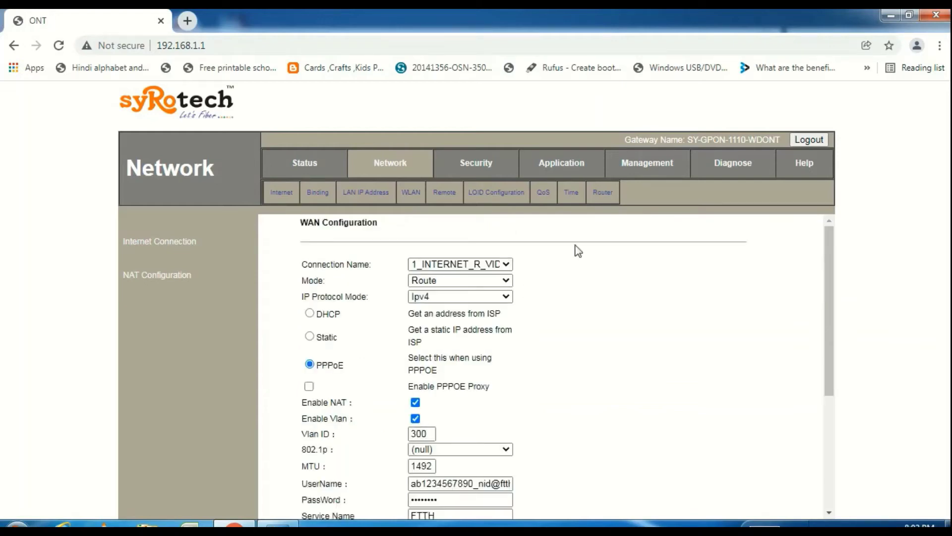
Step: Load the saved 2_VOICE_R_VID_1830 connection for review, then go to ALG Configuration
left_click_drag(829, 266, 824, 229)
left_click(494, 264)
left_click(495, 301)
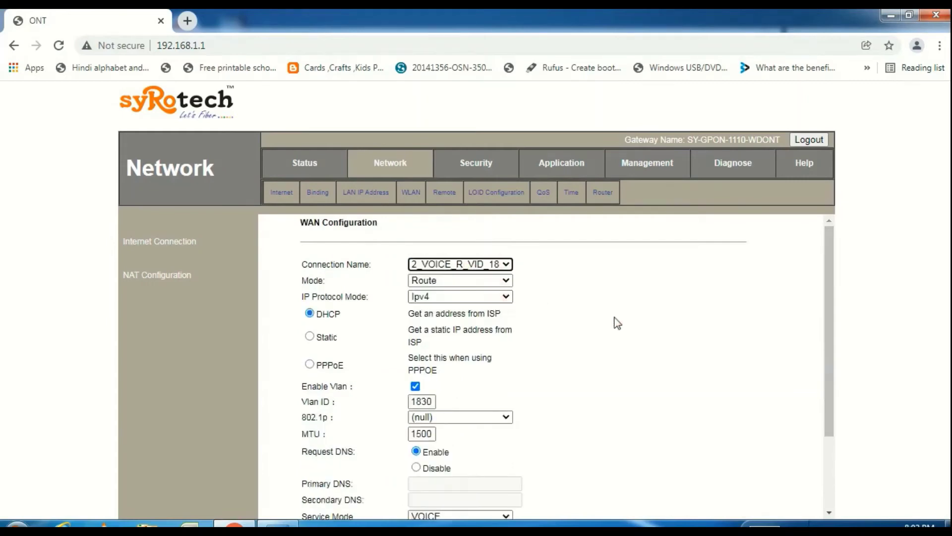
left_click_drag(826, 303, 819, 278)
left_click(557, 167)
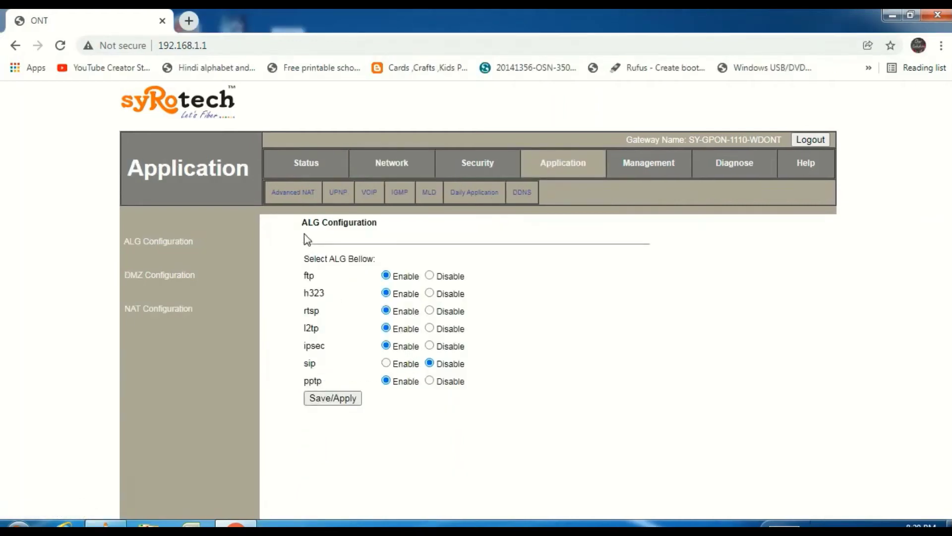
Step: Set the sip ALG to Enable and save the ALG configuration
triple_click(308, 363)
left_click(334, 367)
left_click_drag(318, 366, 390, 362)
left_click(351, 365)
left_click(345, 402)
left_click(379, 200)
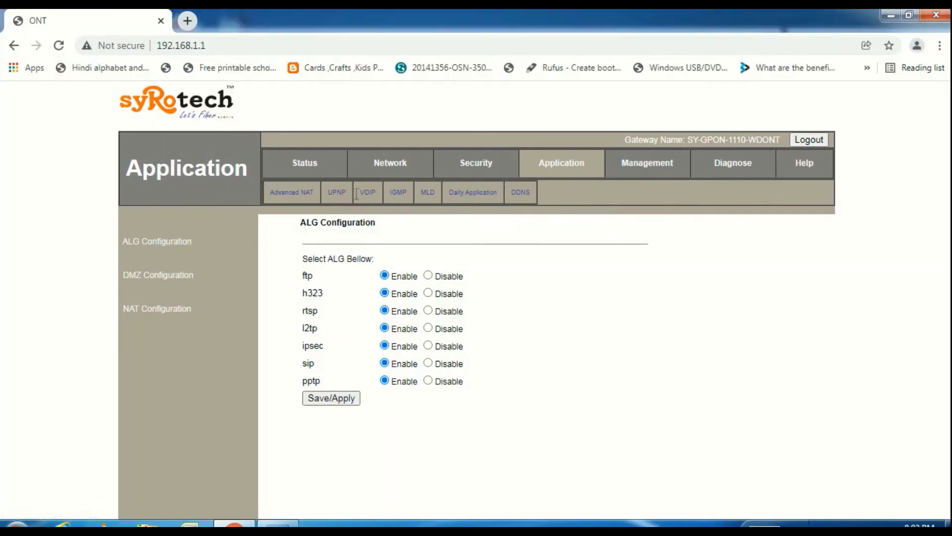
left_click(375, 196)
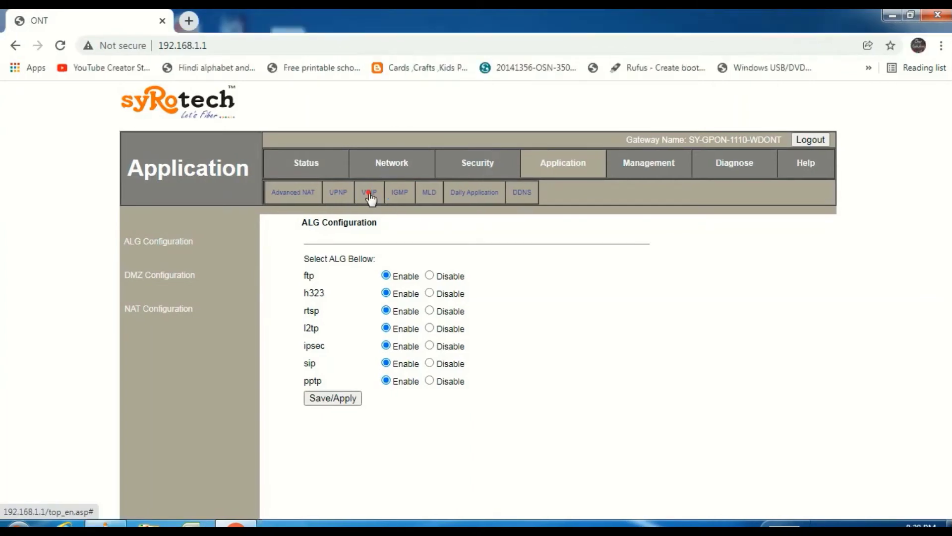
Step: On the VoIP page, keep Soft Switch SIP and enter SIP Register Addr 192.168.149.78
left_click(368, 192)
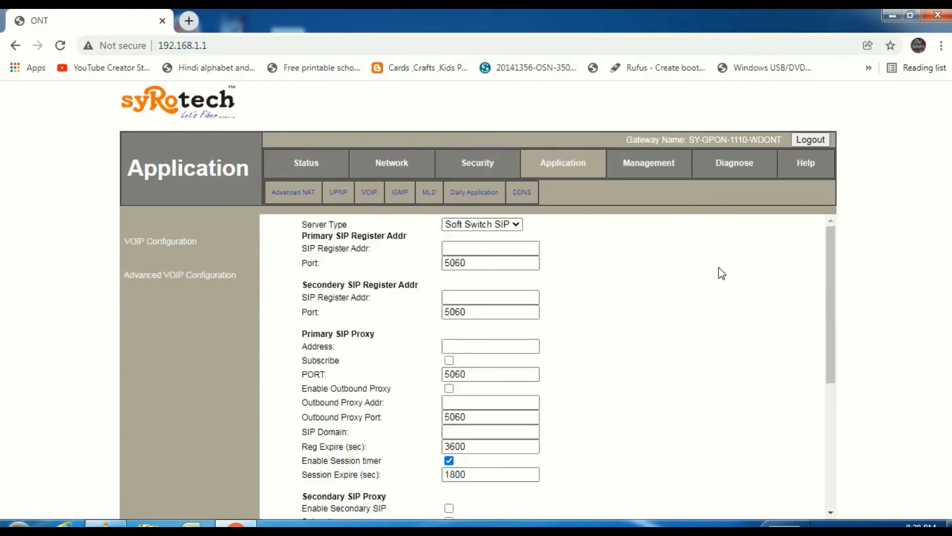
mouse_move(829, 282)
left_mouse_down()
mouse_move(827, 299)
mouse_move(828, 280)
left_mouse_up()
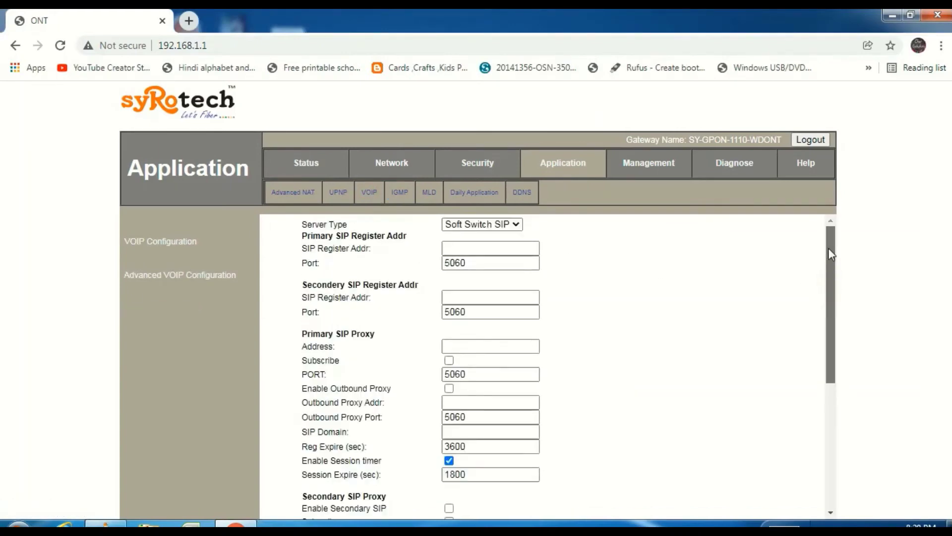
left_click(515, 229)
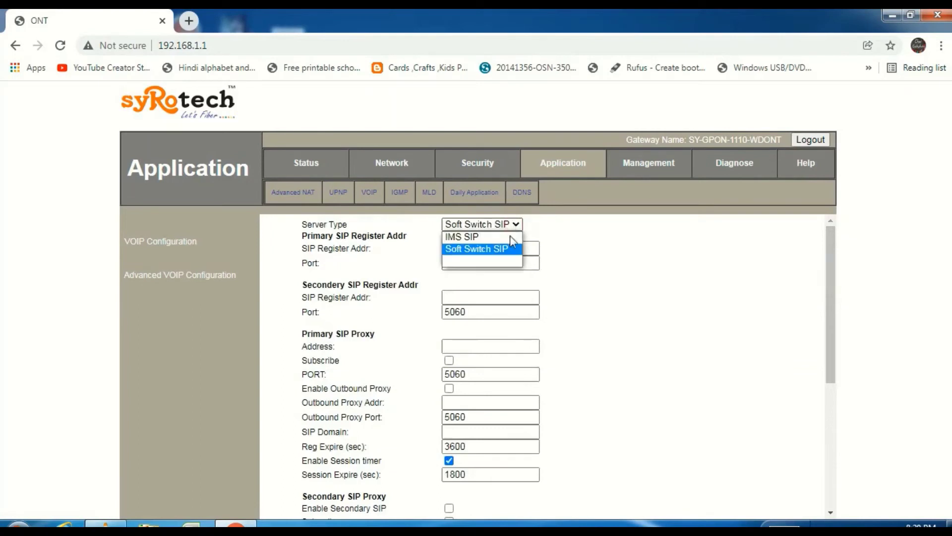
left_click(510, 245)
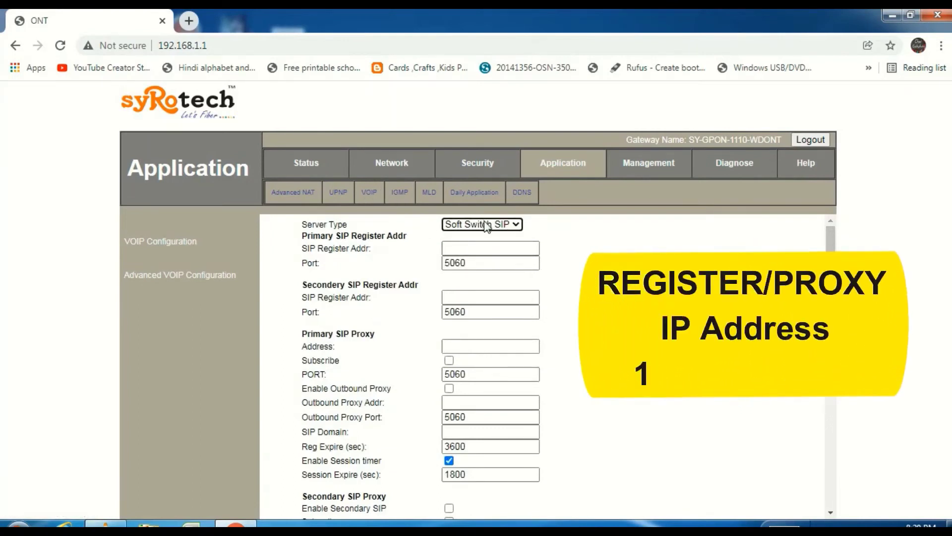
left_click(476, 247)
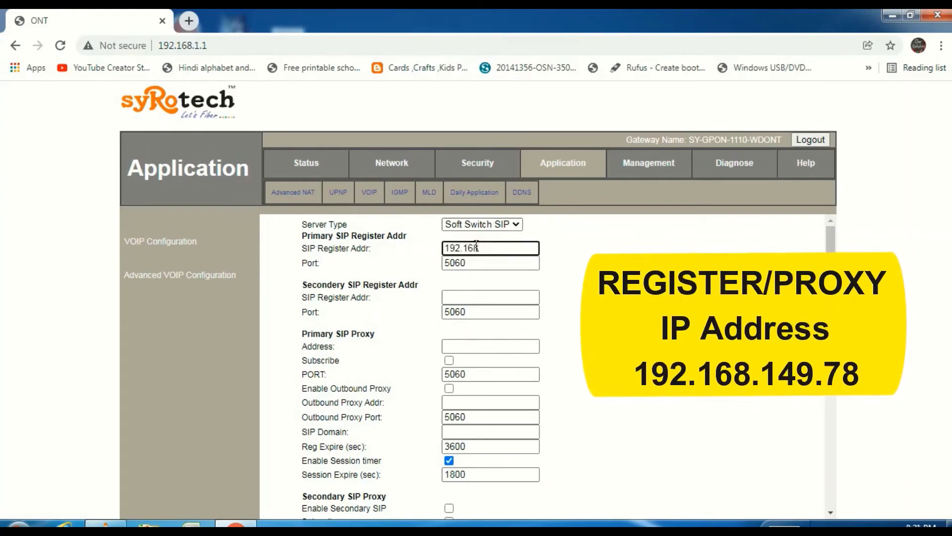
type("192.168.149.78")
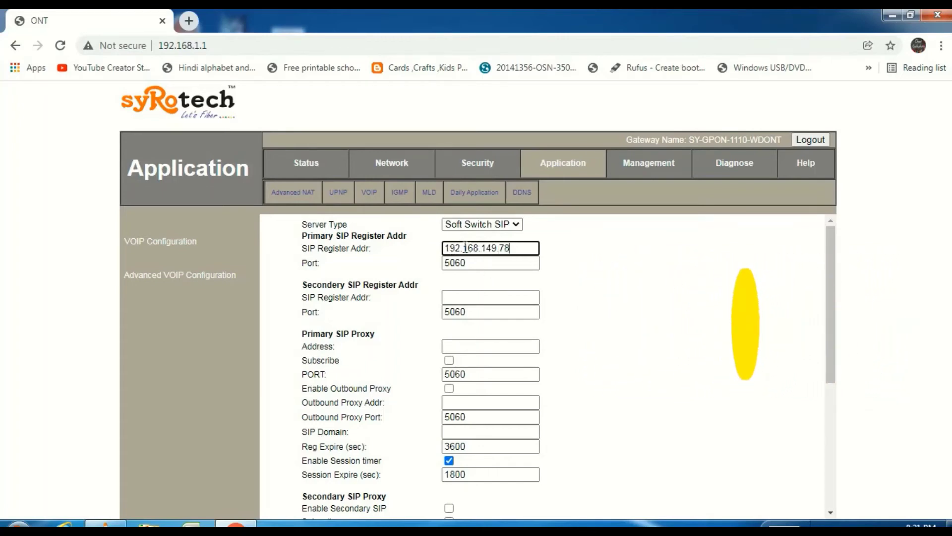
Step: Copy 192.168.149.78 into the Secondary Register Addr and primary Proxy Address fields
left_click_drag(465, 247, 520, 248)
left_click(518, 248)
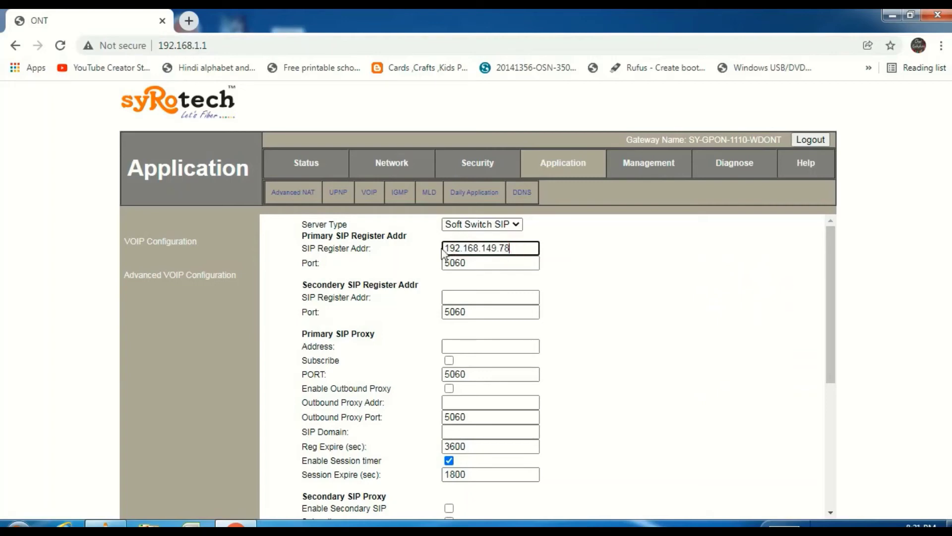
left_click_drag(446, 248, 517, 247)
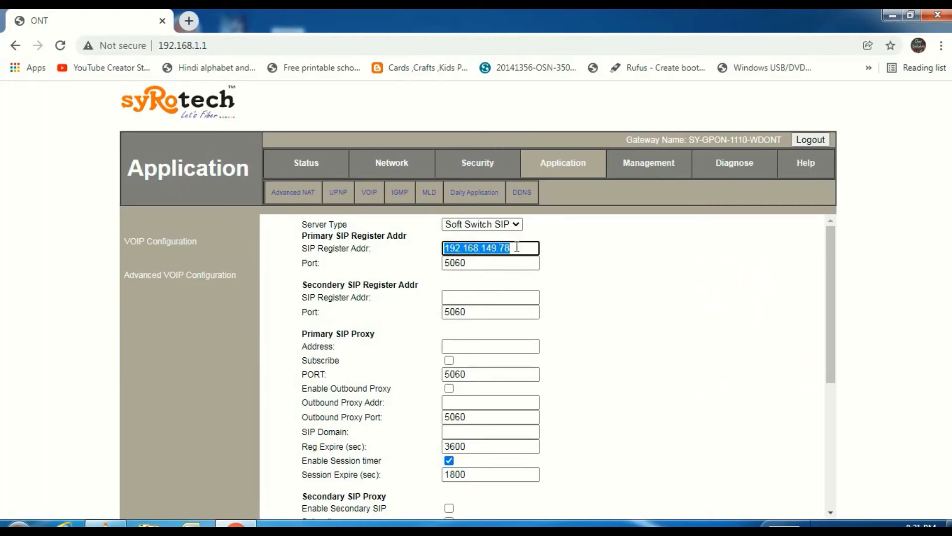
key("ctrl+c")
left_click(486, 296)
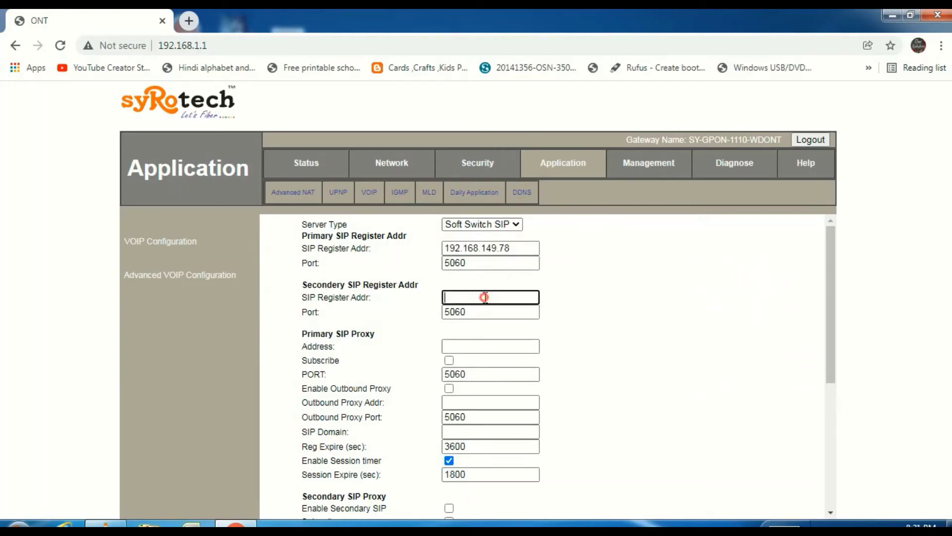
key("ctrl+v")
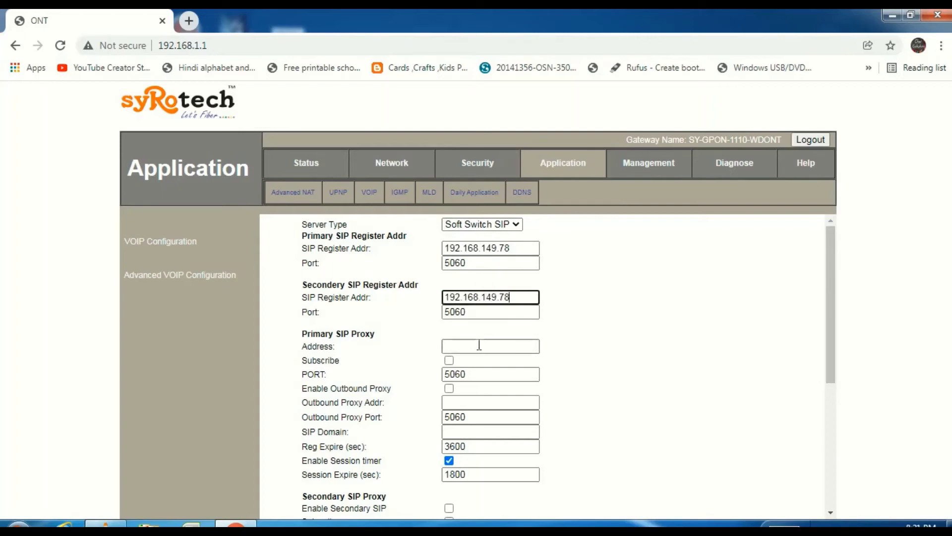
left_click(479, 346)
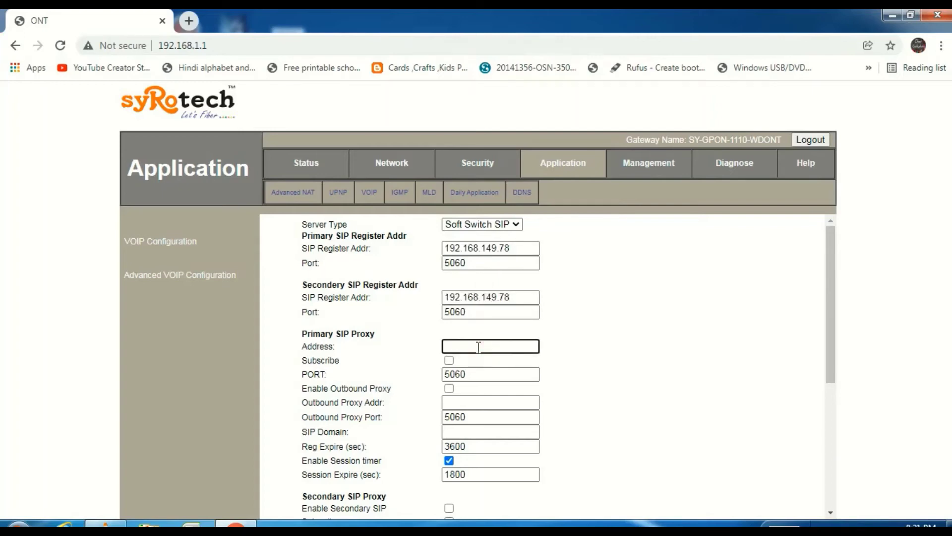
key("ctrl+v")
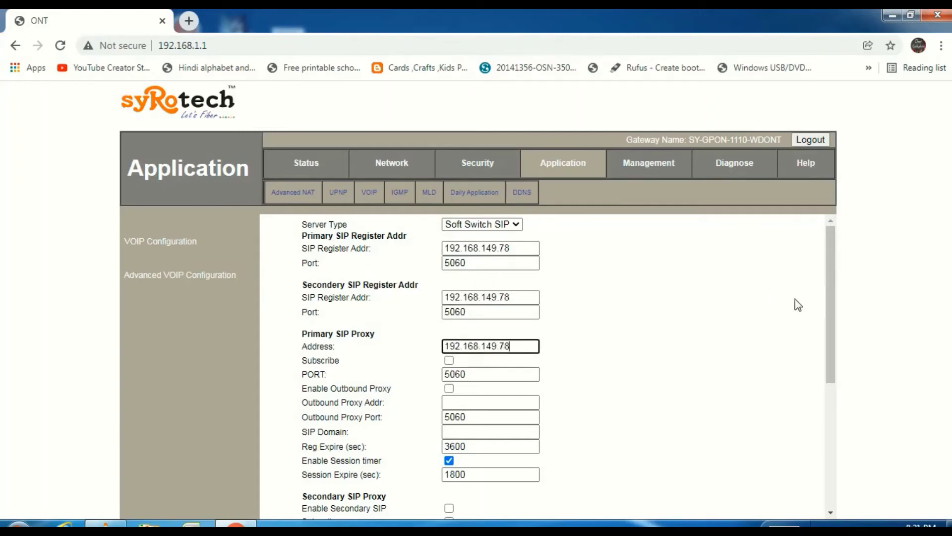
left_click_drag(823, 318, 828, 373)
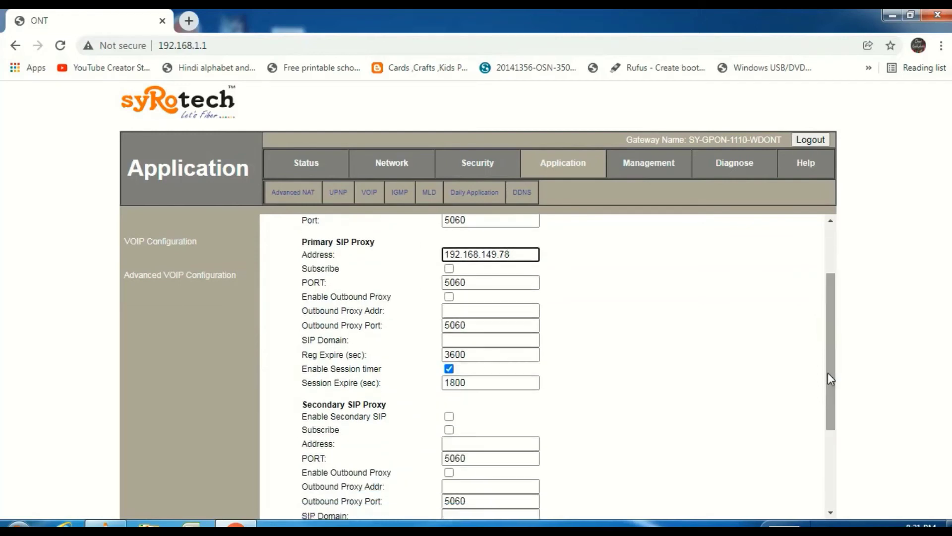
Step: Set the primary Outbound Proxy Addr and SIP Domain to 192.168.149.78
left_click(487, 311)
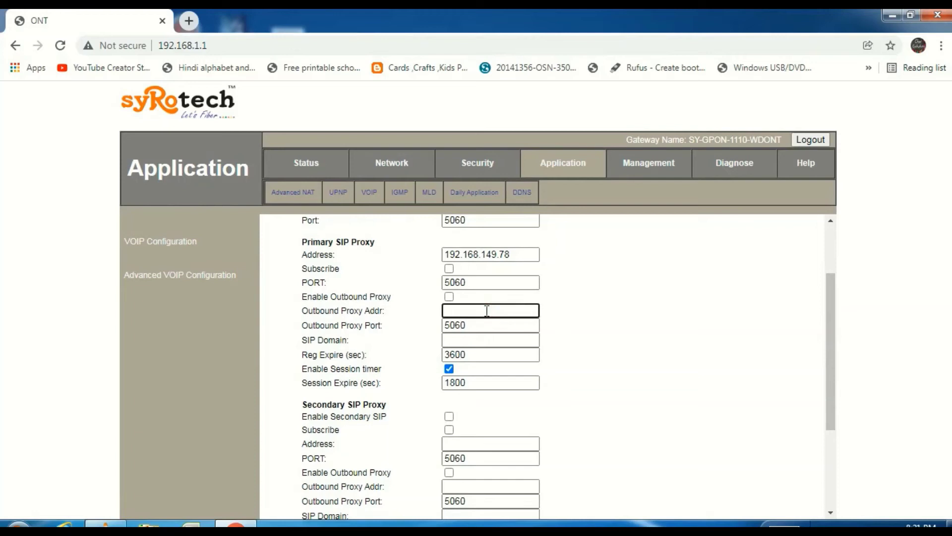
key("ctrl+v")
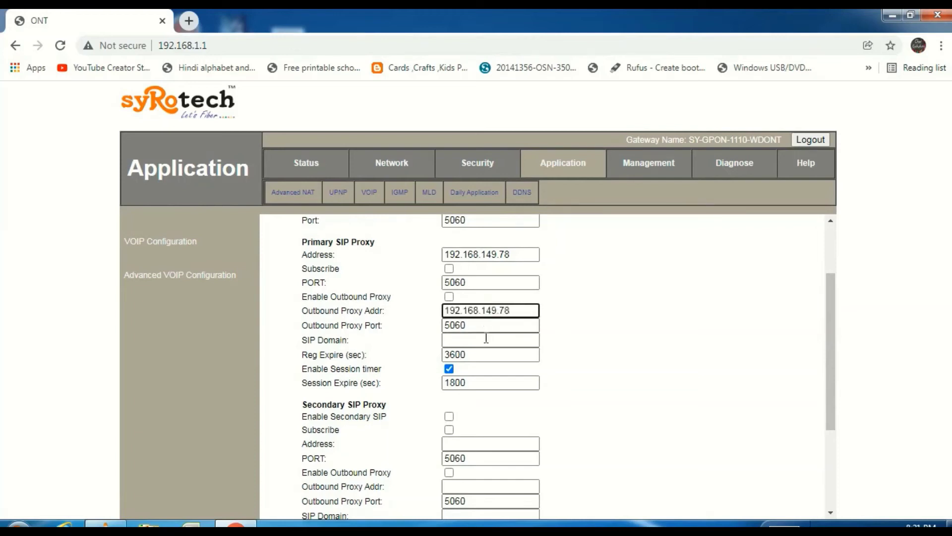
left_click(482, 342)
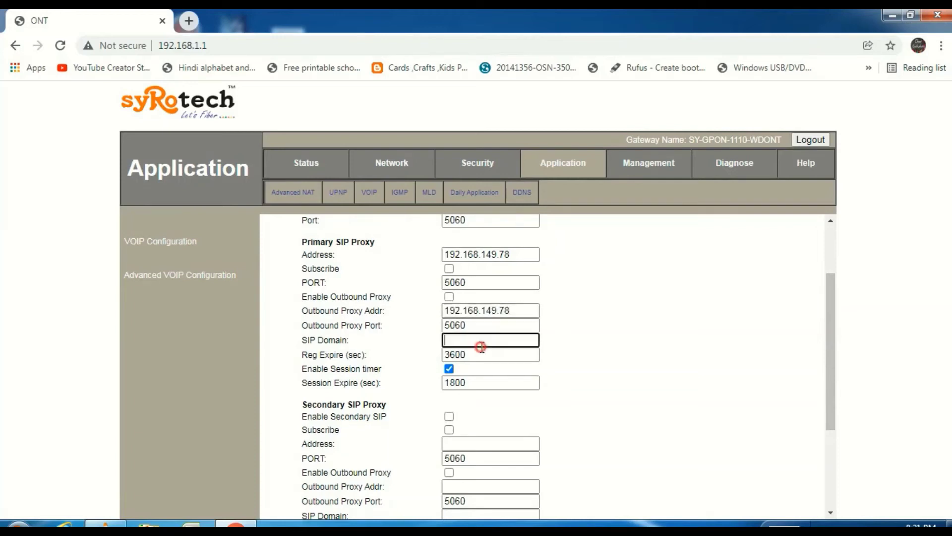
key("ctrl+v")
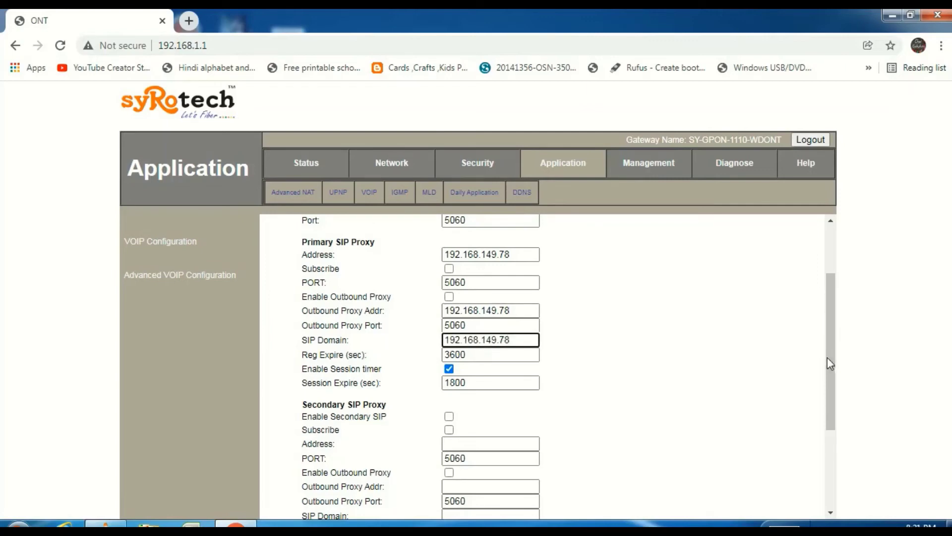
left_click_drag(827, 357, 829, 425)
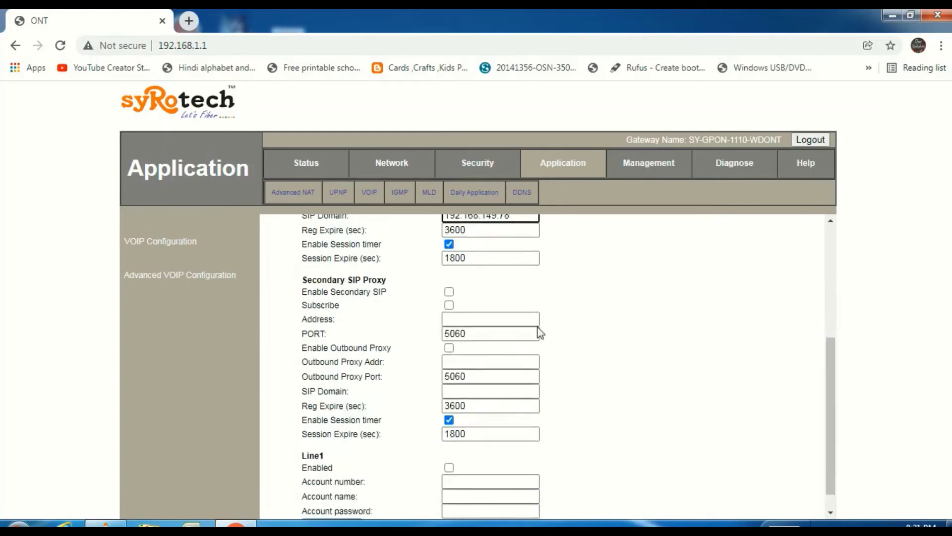
Step: Set the secondary proxy, outbound proxy and SIP domain to 192.168.149.78, and enable Line1
left_click(481, 320)
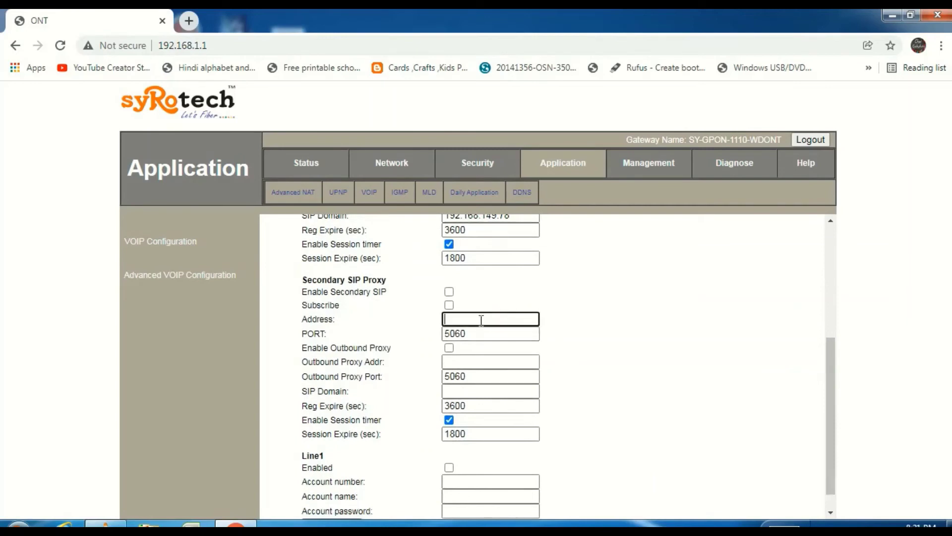
key("ctrl+v")
left_click(474, 362)
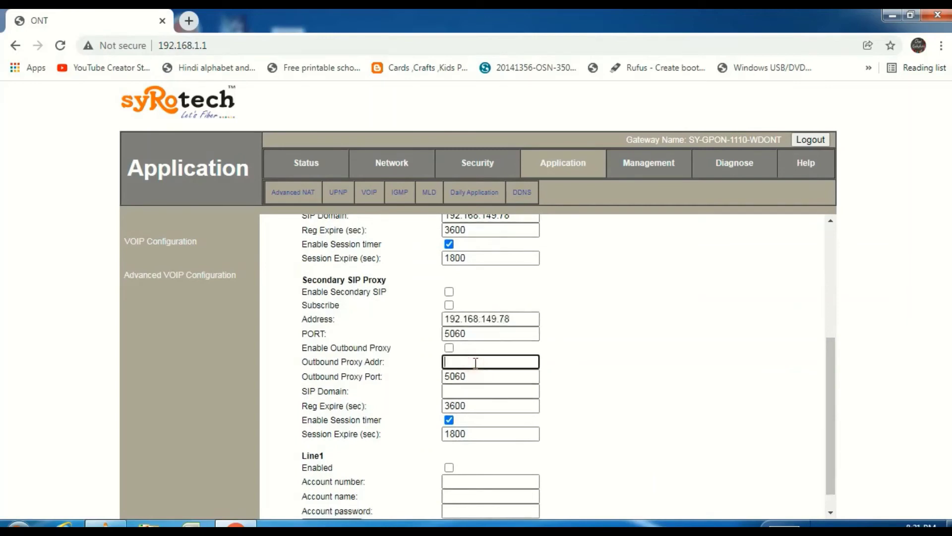
key("ctrl+v")
left_click(470, 392)
scroll(471, 392, "down", 1)
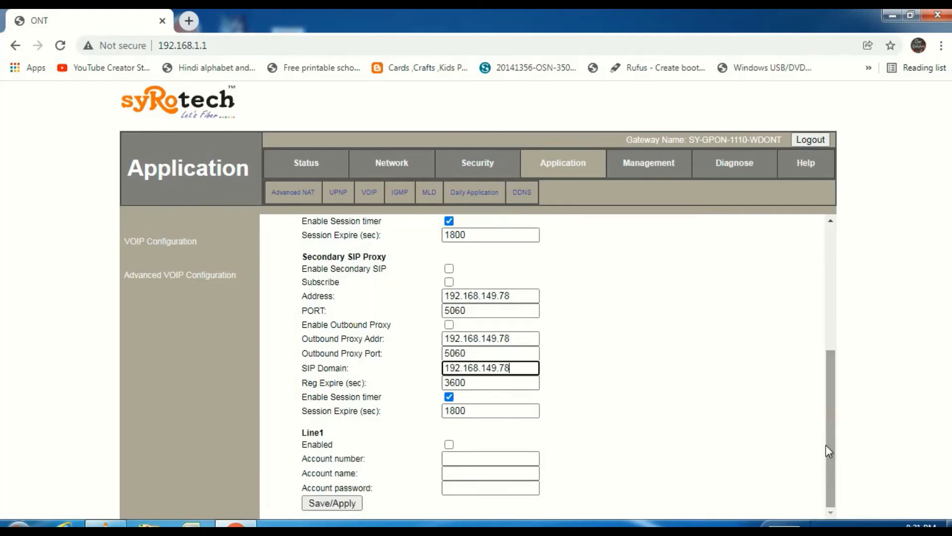
left_click(449, 444)
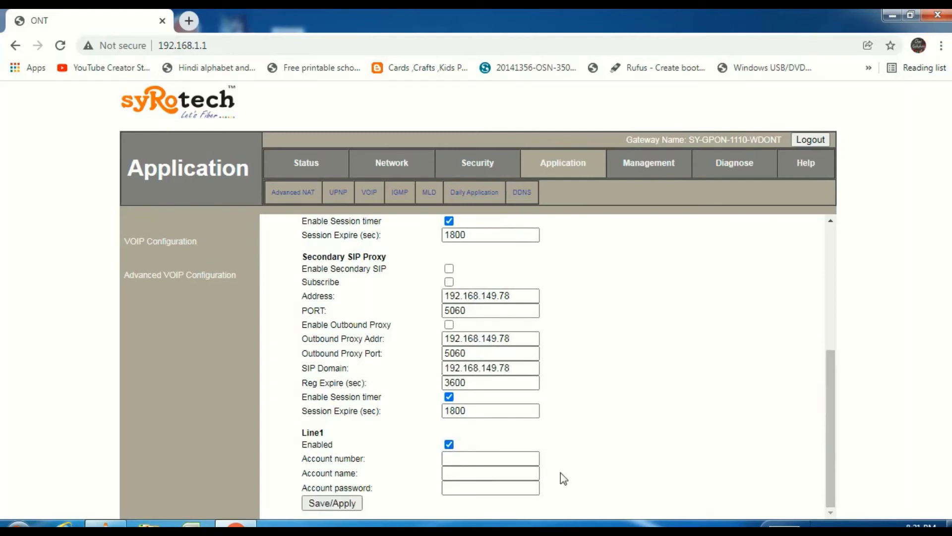
Step: Make sure the Line1 Enabled box is ticked
left_click(524, 458)
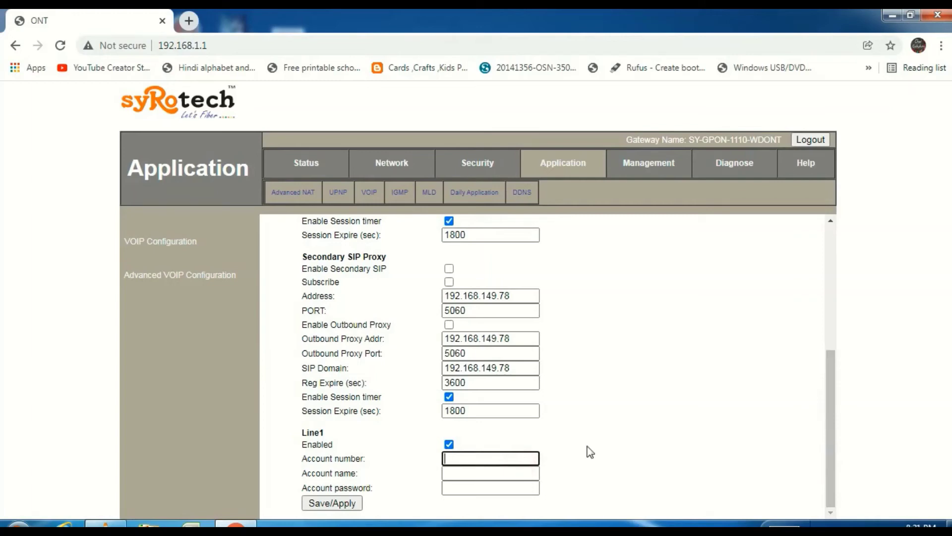
type("9")
scroll(817, 333, "up", 2)
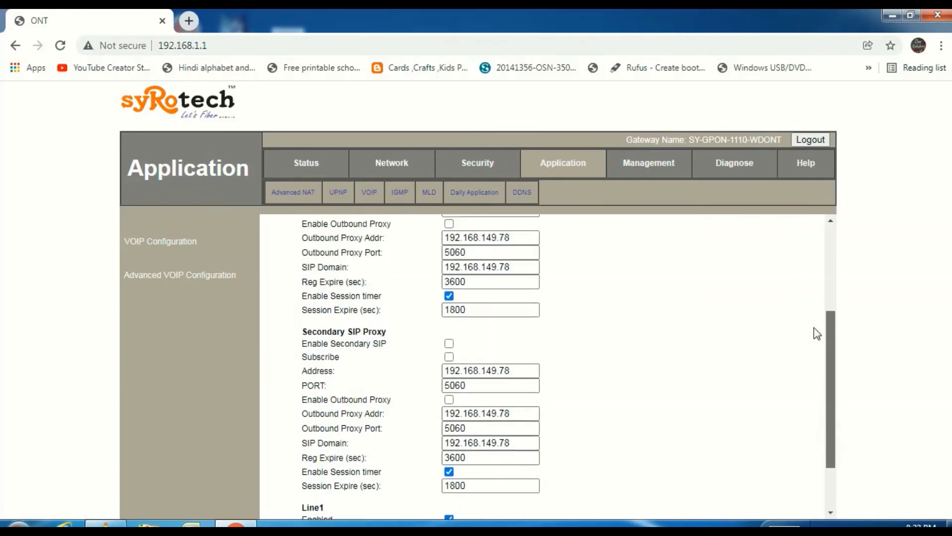
scroll(814, 328, "up", 4)
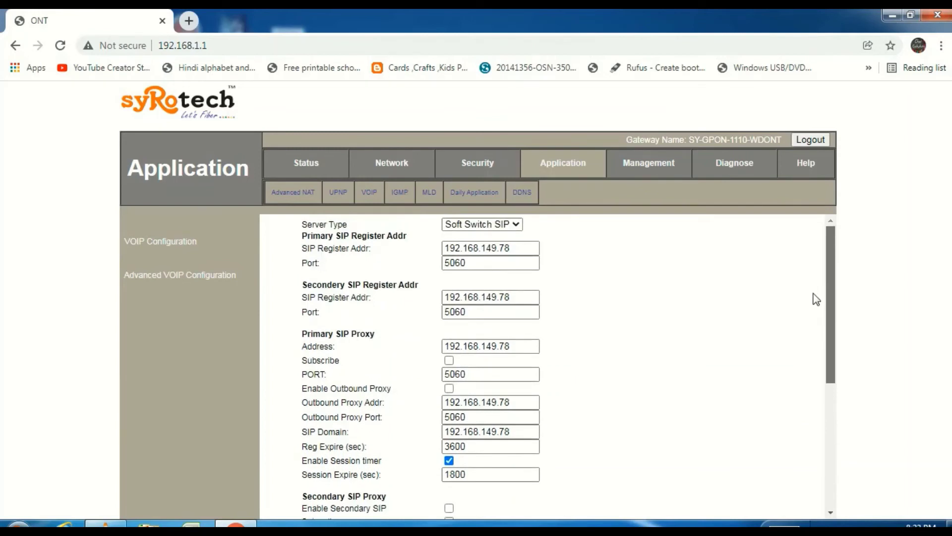
scroll(814, 318, "down", 3)
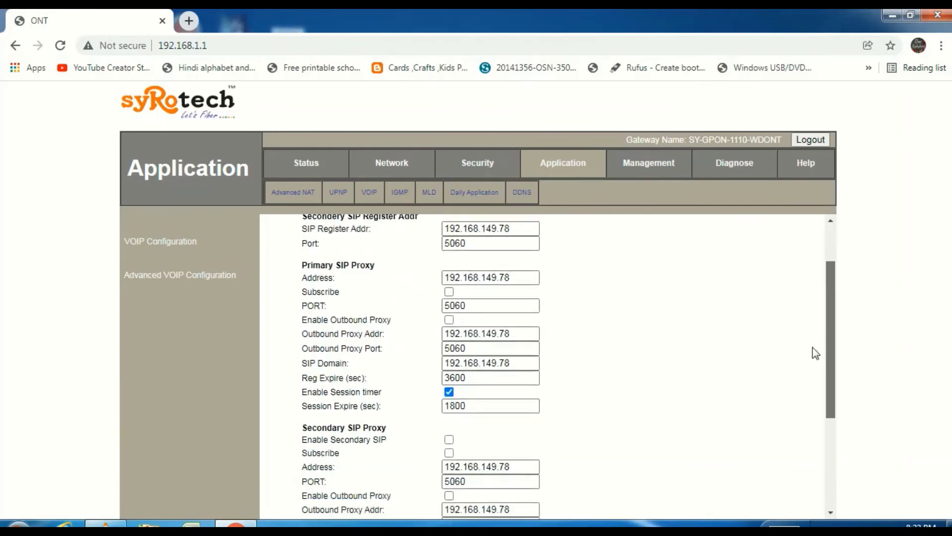
scroll(813, 358, "down", 2)
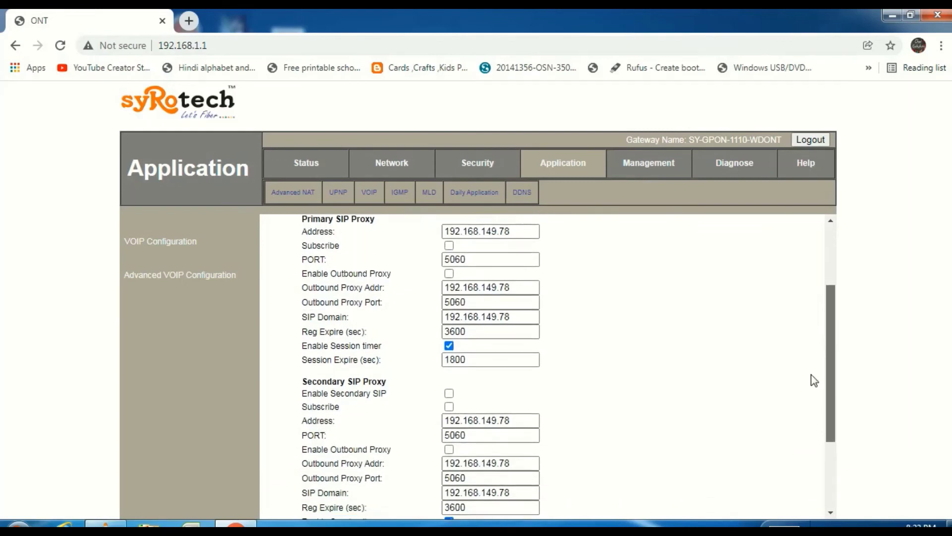
scroll(813, 382, "down", 5)
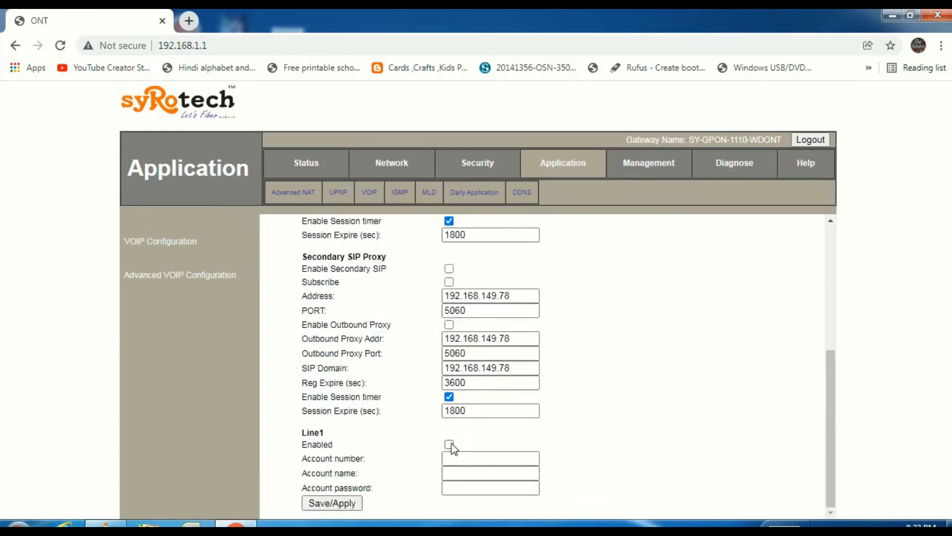
left_click(449, 444)
left_click(830, 411)
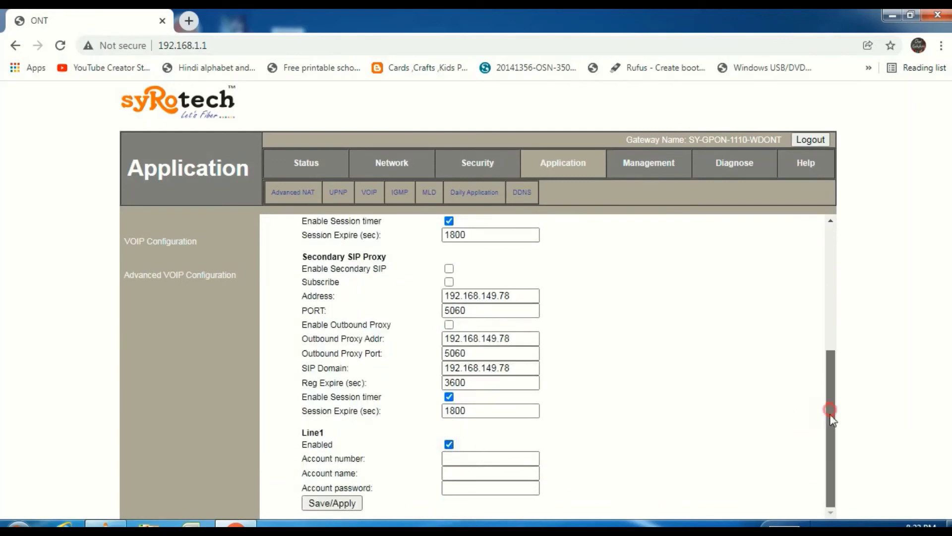
Step: Fill in the Line1 account number, account name and account password
left_click(517, 458)
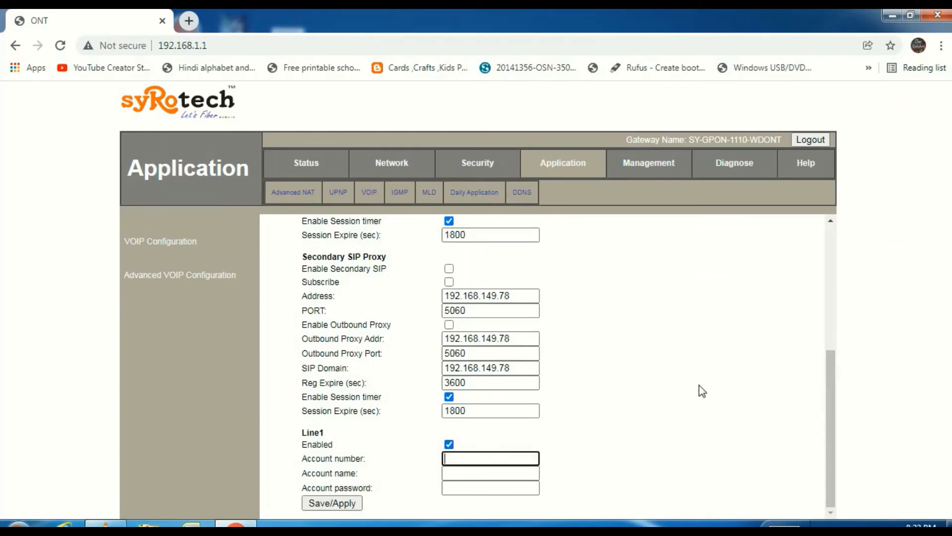
type("91")
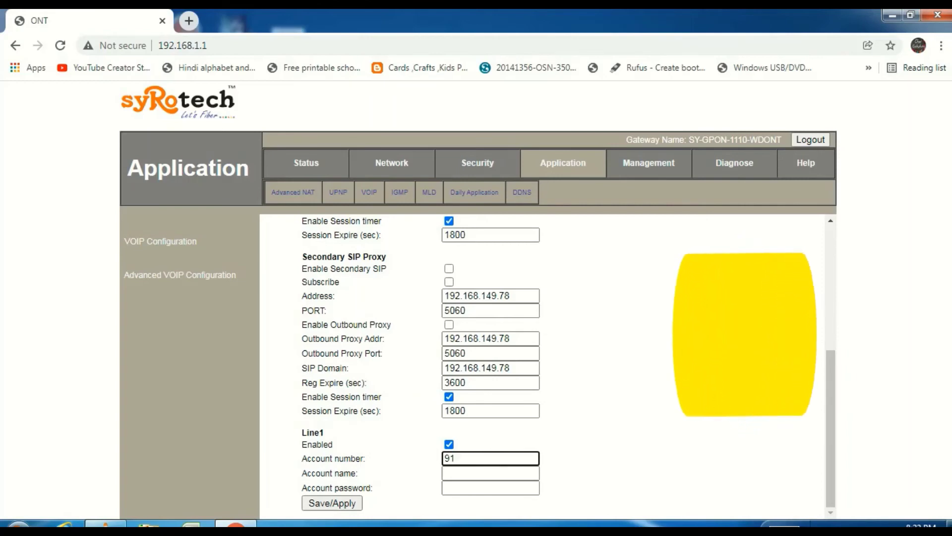
type("234")
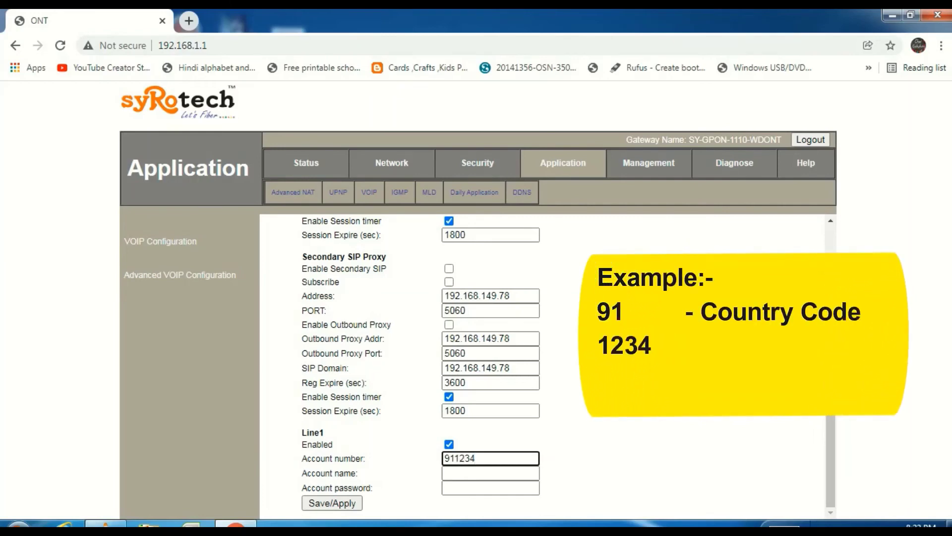
type("5")
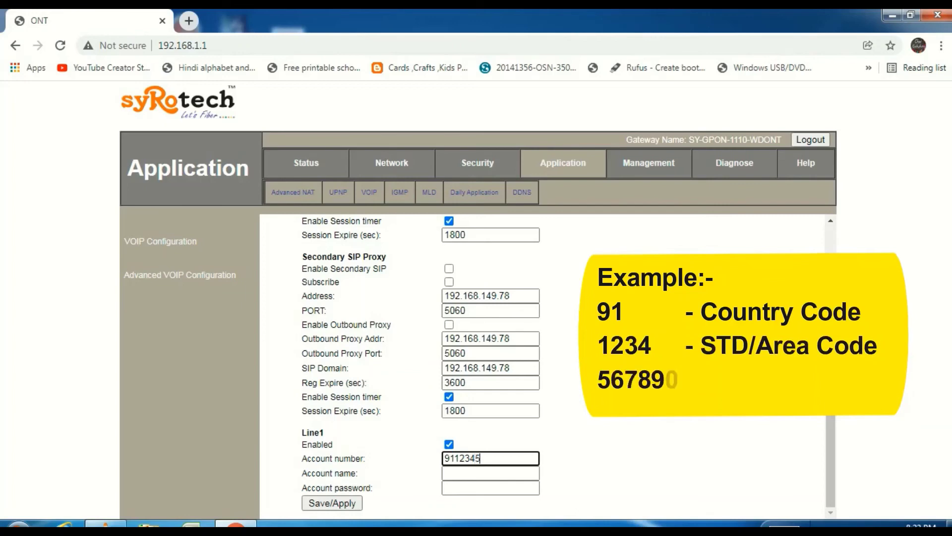
type("67890")
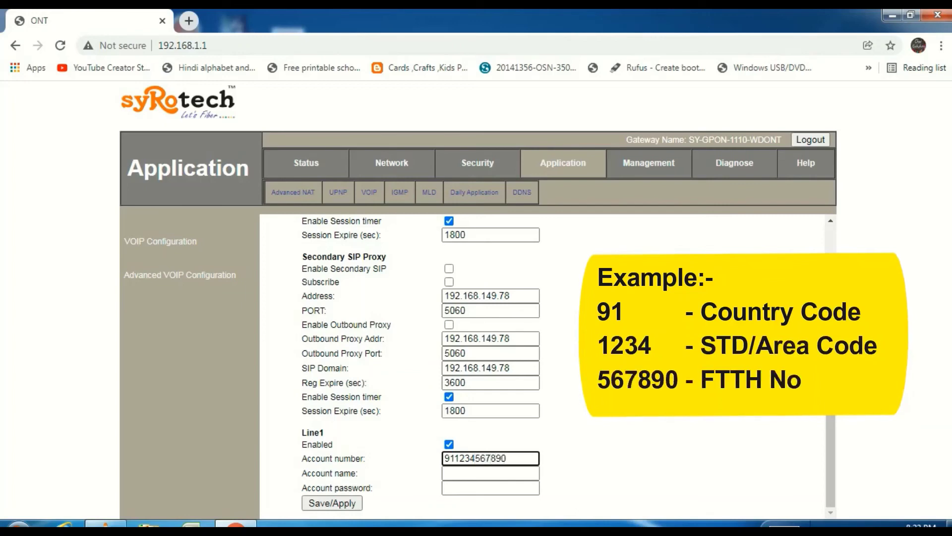
left_click(511, 473)
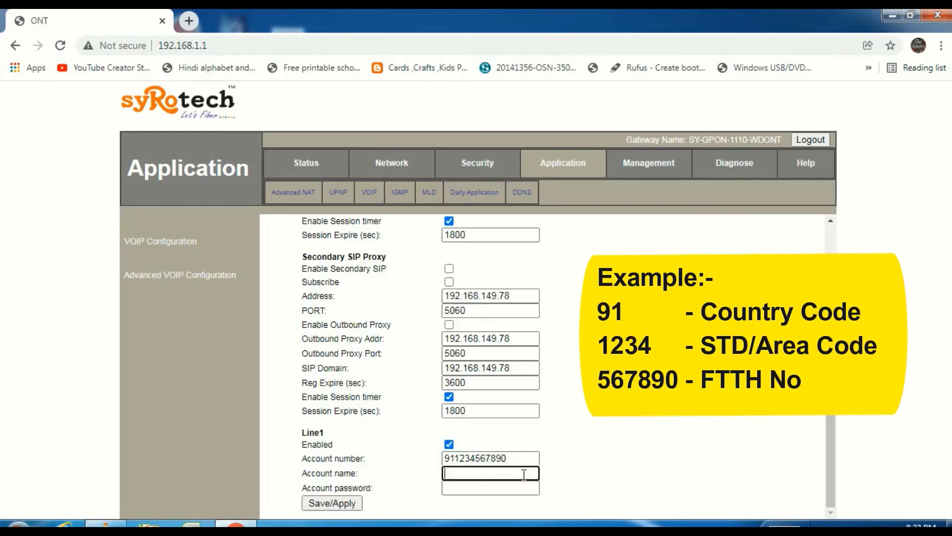
type("91123456789")
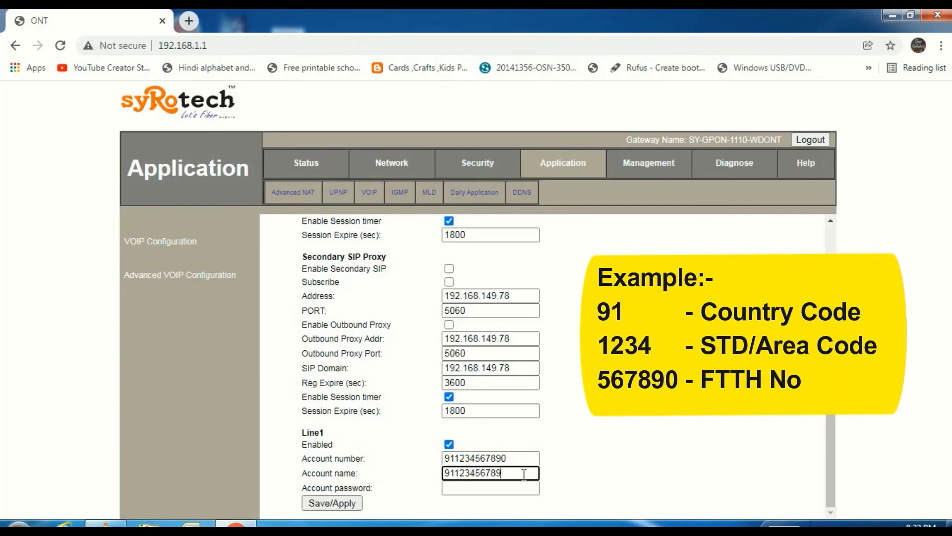
type("0")
key("Tab")
type("123")
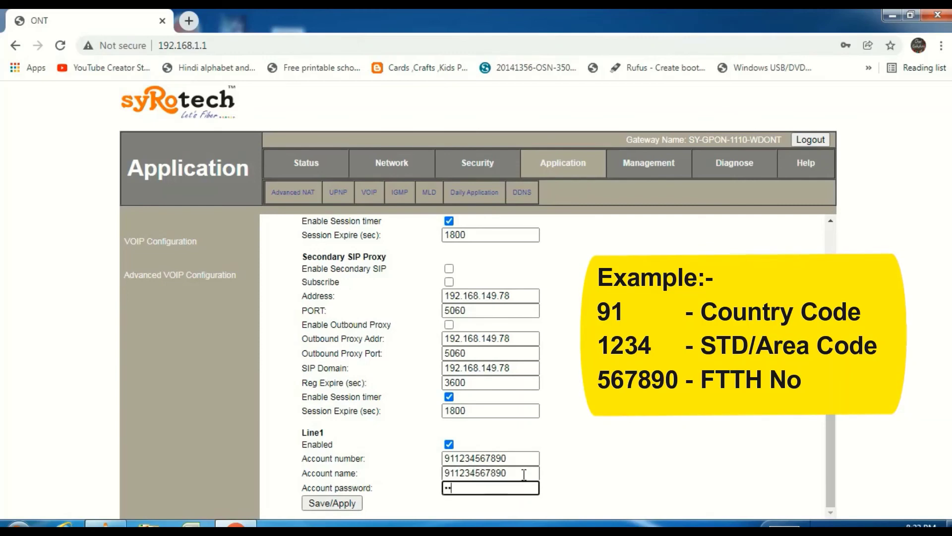
type("4567890")
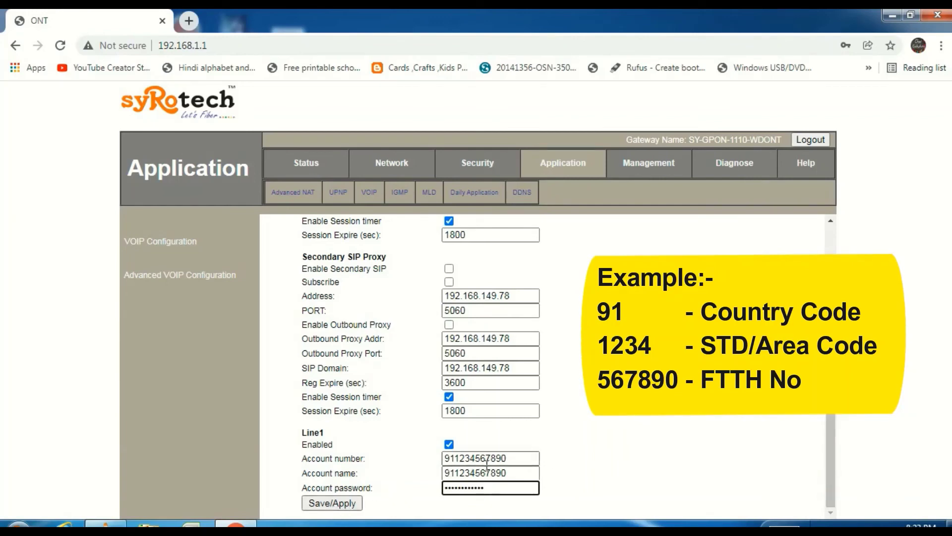
left_click_drag(475, 458, 513, 457)
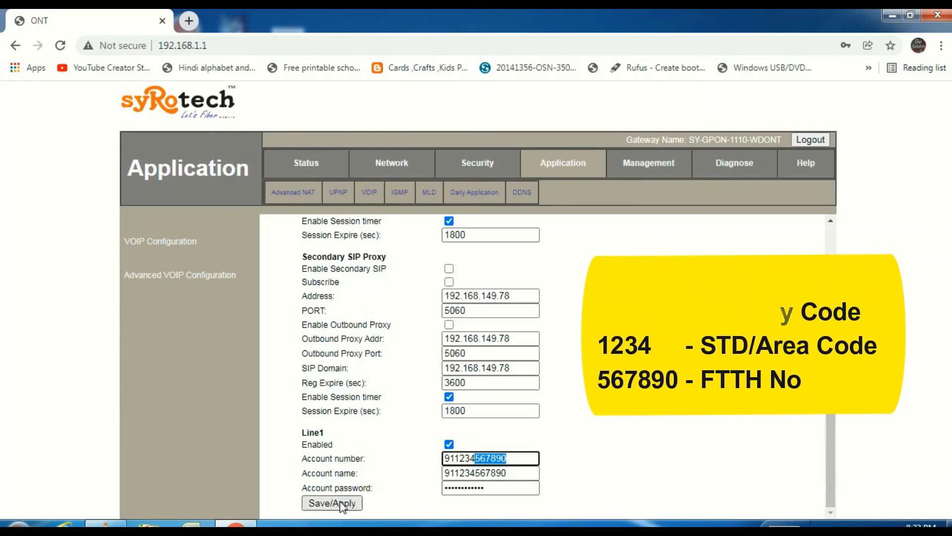
Step: Save the Line1 VoIP settings and view Status device information and WAN connection info
left_click(389, 493)
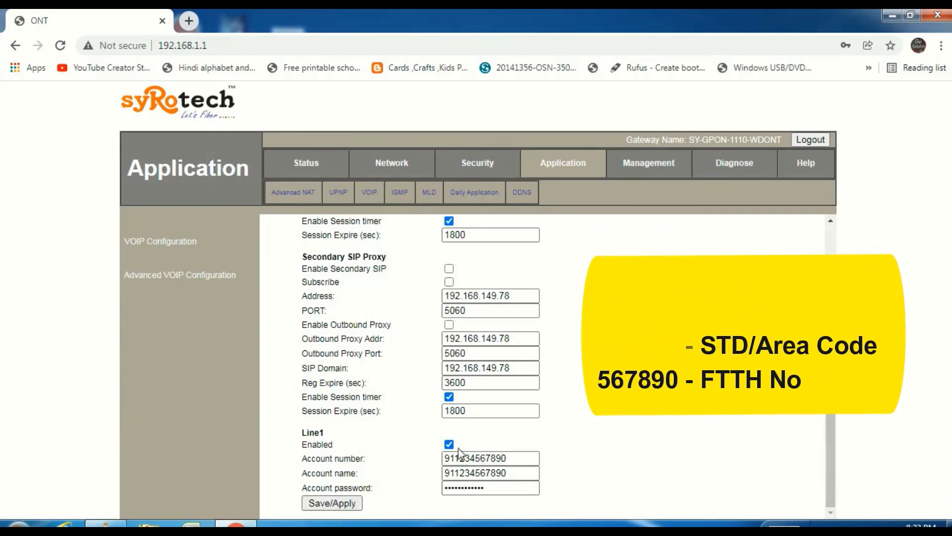
left_click_drag(455, 458, 443, 458)
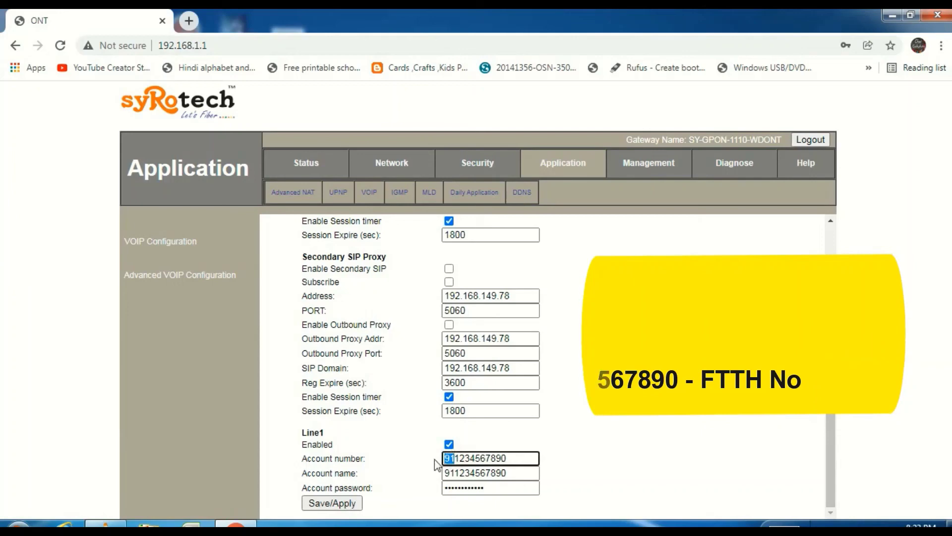
left_click(346, 508)
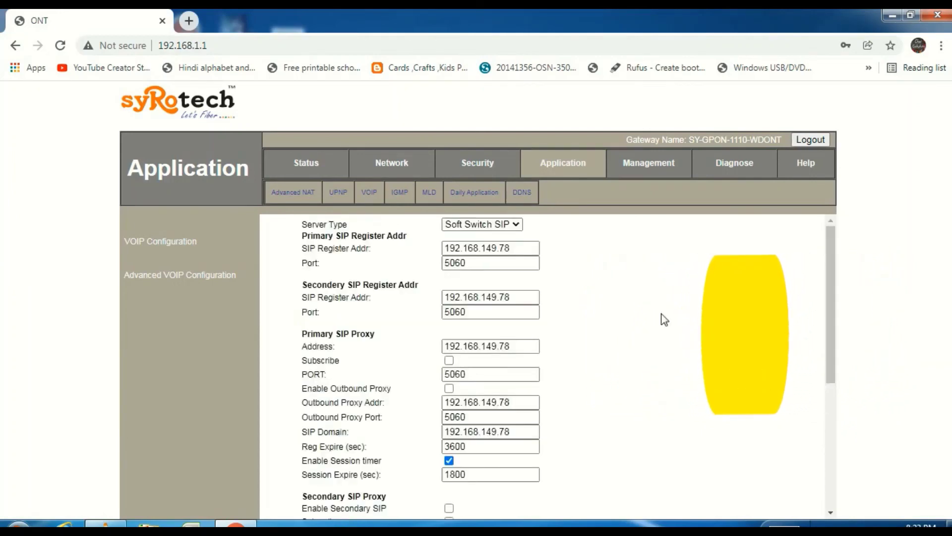
left_click(304, 168)
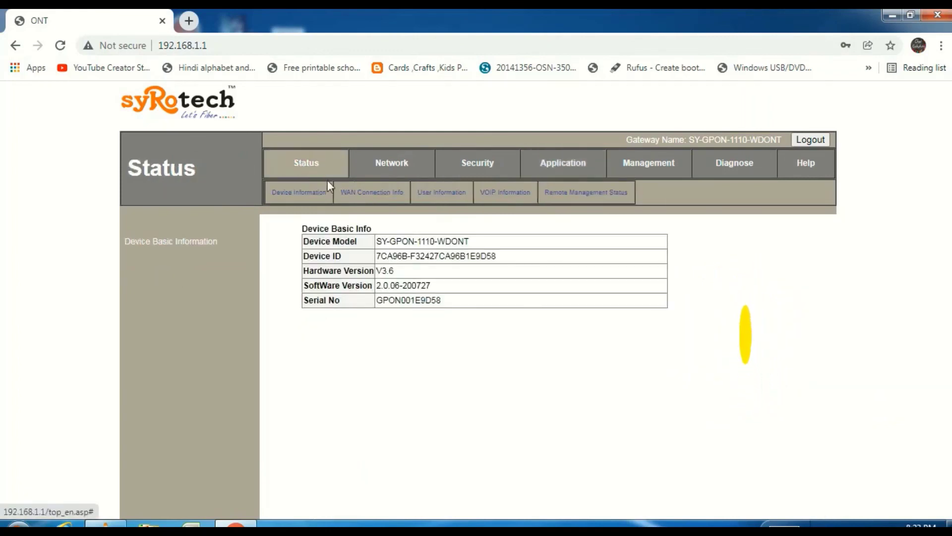
left_click(369, 192)
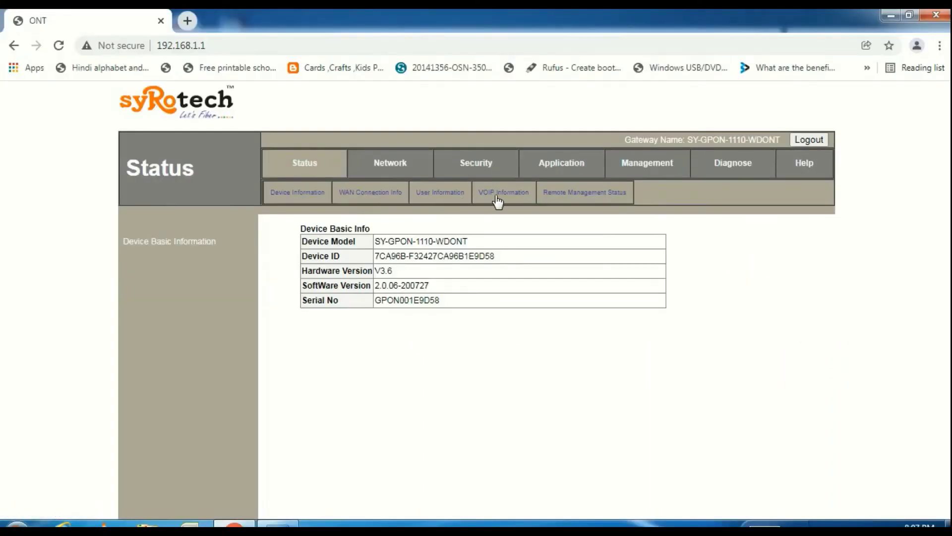
Step: Confirm VOIP Information shows Registering, then go to the Management user settings
left_click(505, 195)
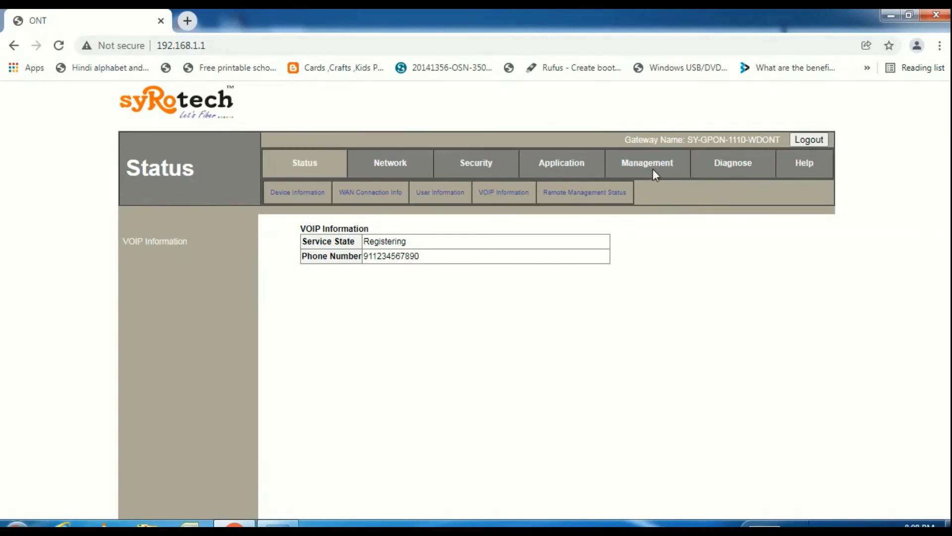
left_click(653, 168)
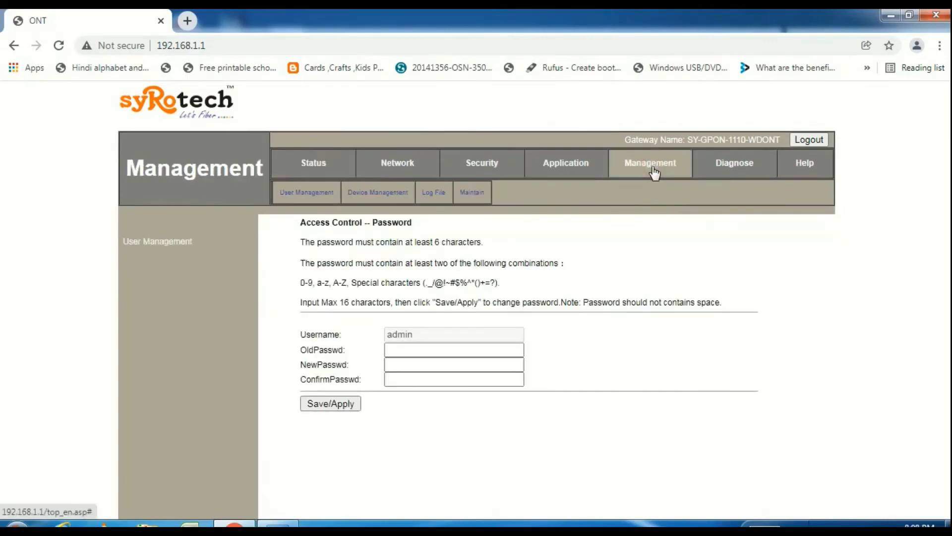